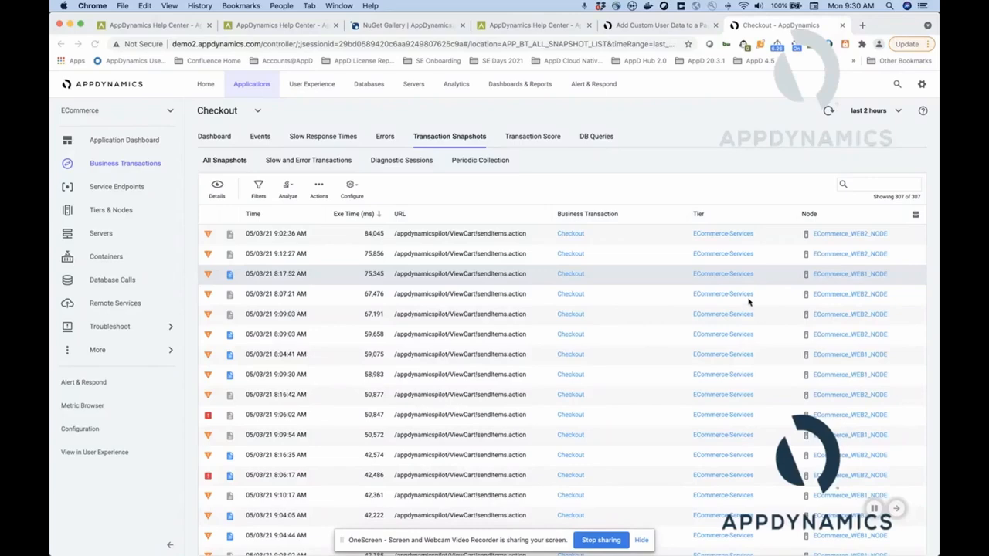
# Open the 8:17:52 AM Checkout transaction snapshot and inspect the cartTotal entry among its data collectors.
pyautogui.click(414, 278)
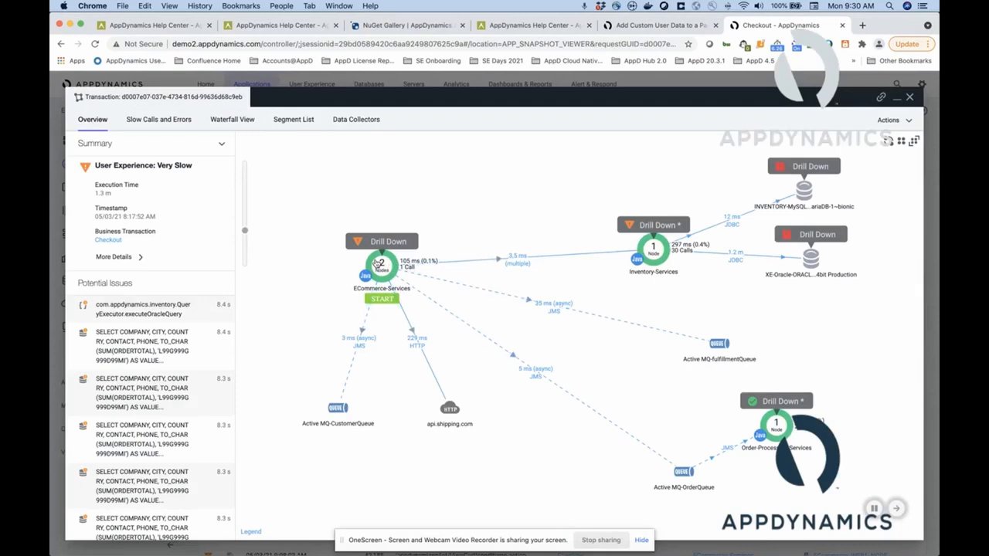
pyautogui.click(358, 121)
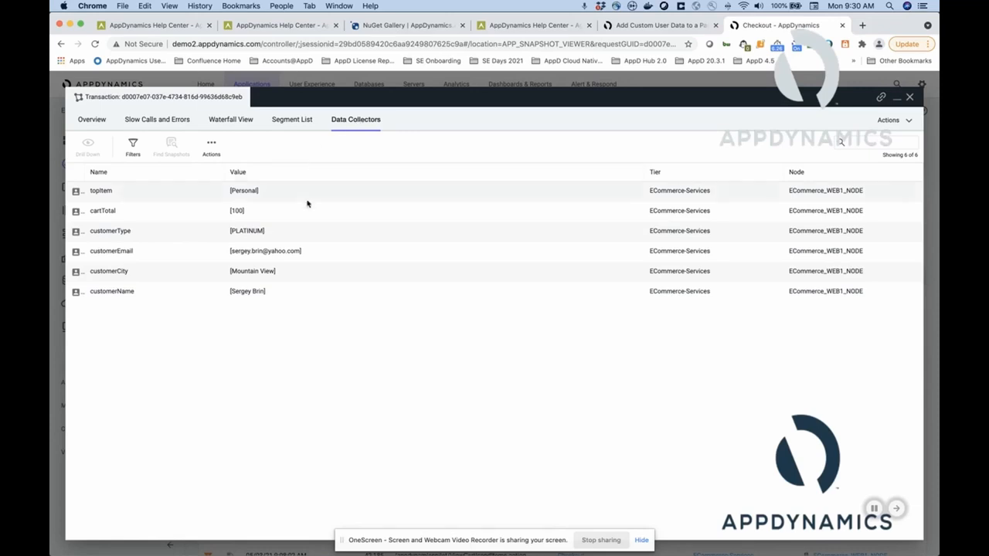
pyautogui.click(169, 215)
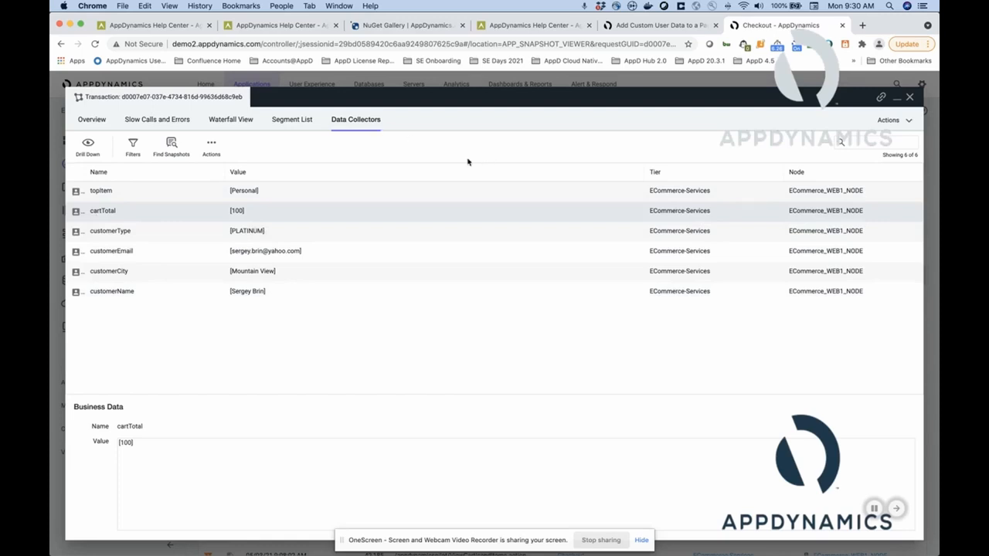
# Switch to Word to read the Cart class's getCartTotal code, return to Chrome and close the transaction snapshot.
pyautogui.press('super+Tab')
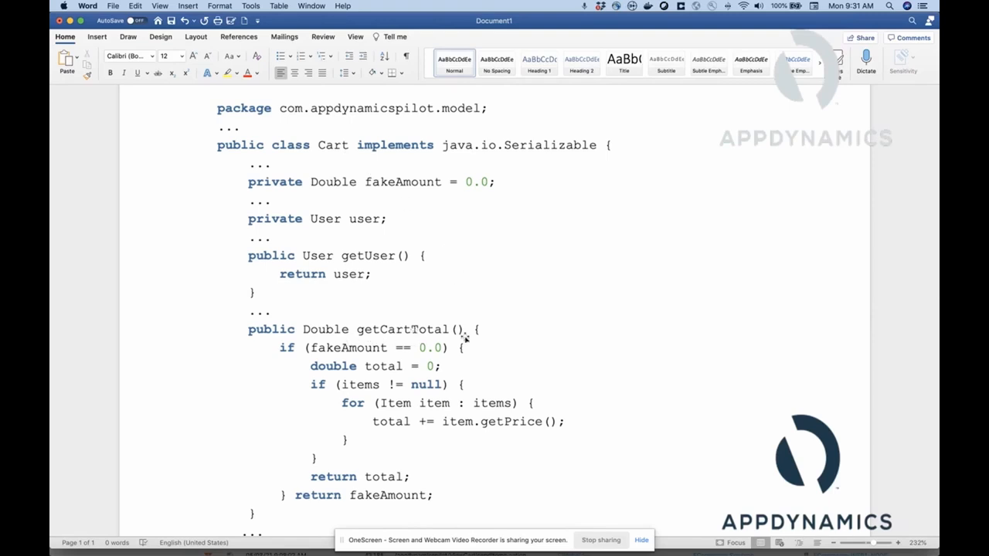
pyautogui.press('super+Tab')
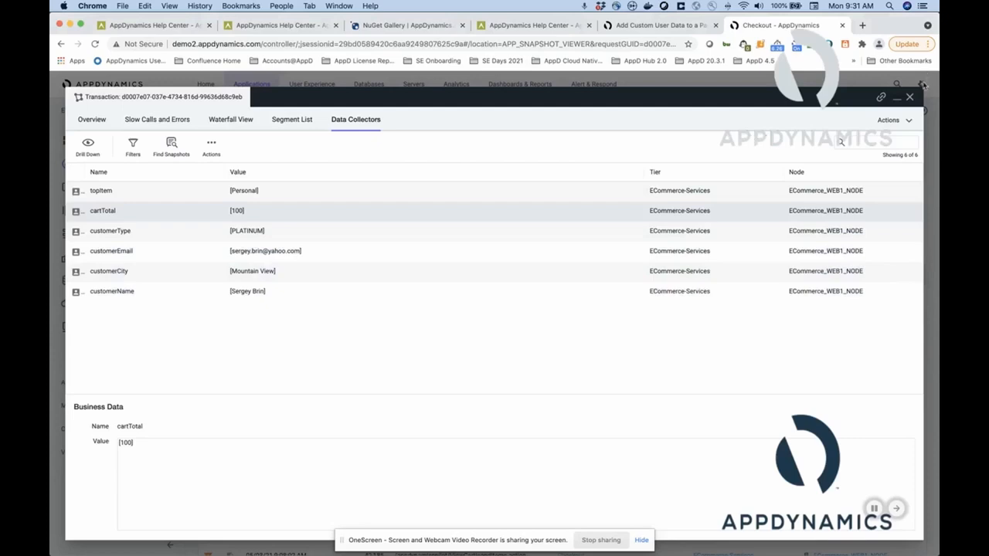
pyautogui.click(910, 98)
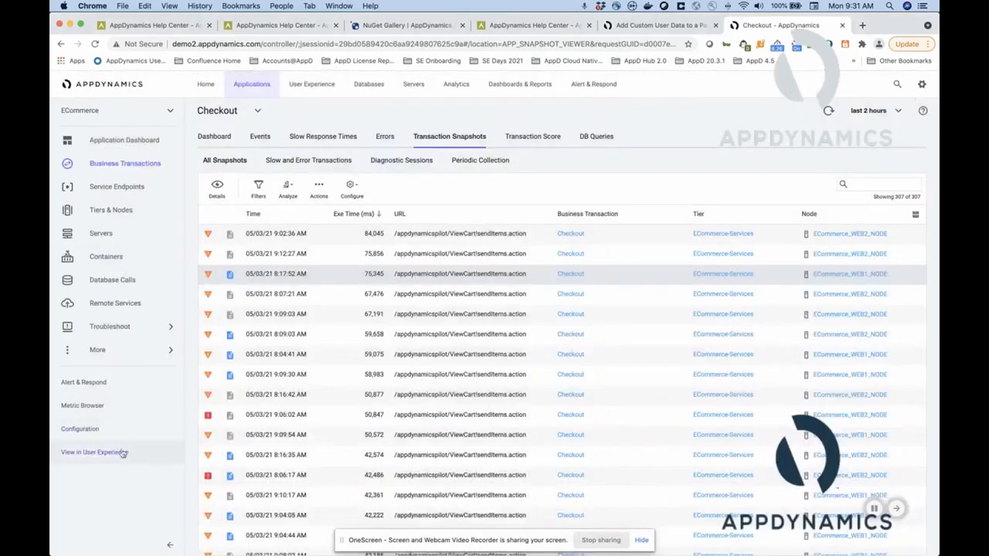
# Open the ECommerce application's data collector instrumentation settings and select the Cart method invocation collector.
pyautogui.click(108, 430)
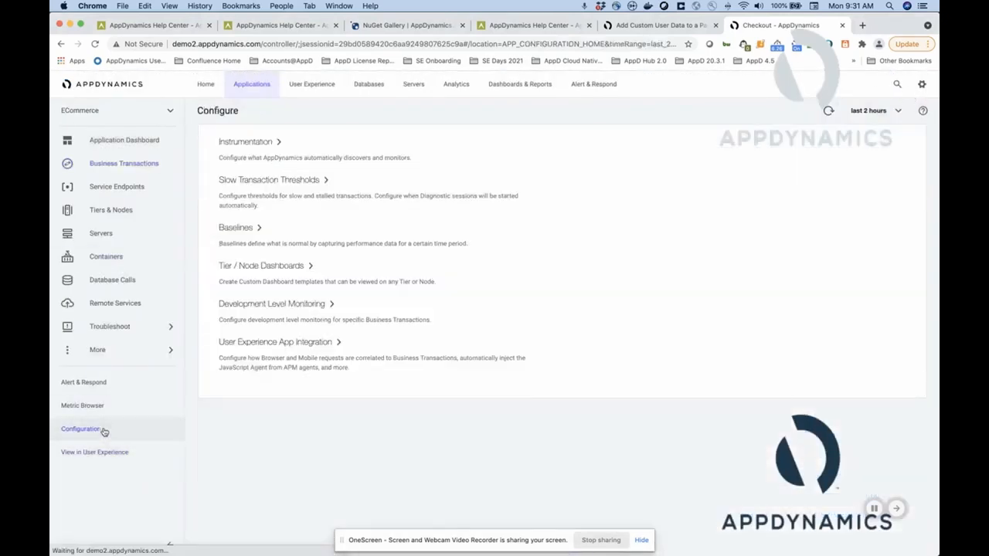
pyautogui.click(245, 141)
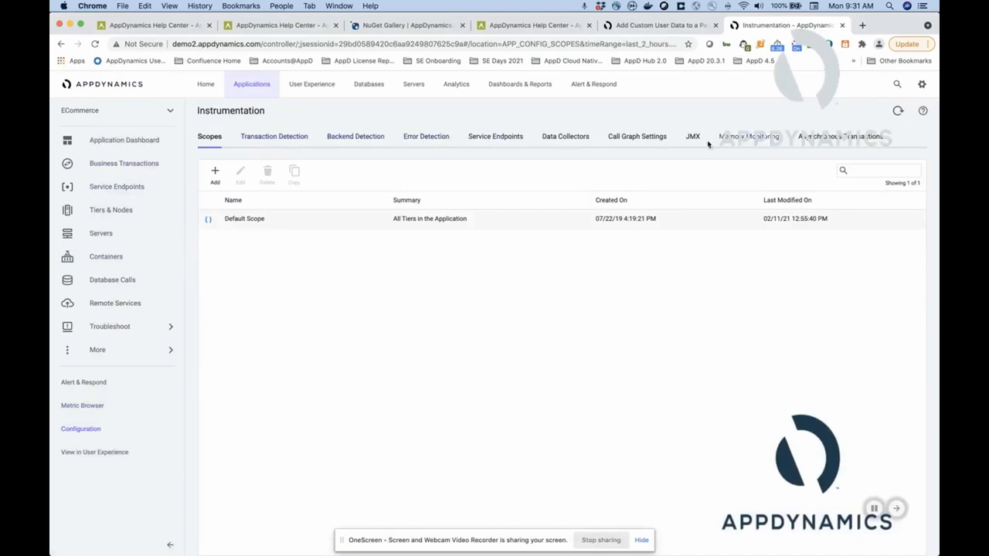
pyautogui.click(576, 137)
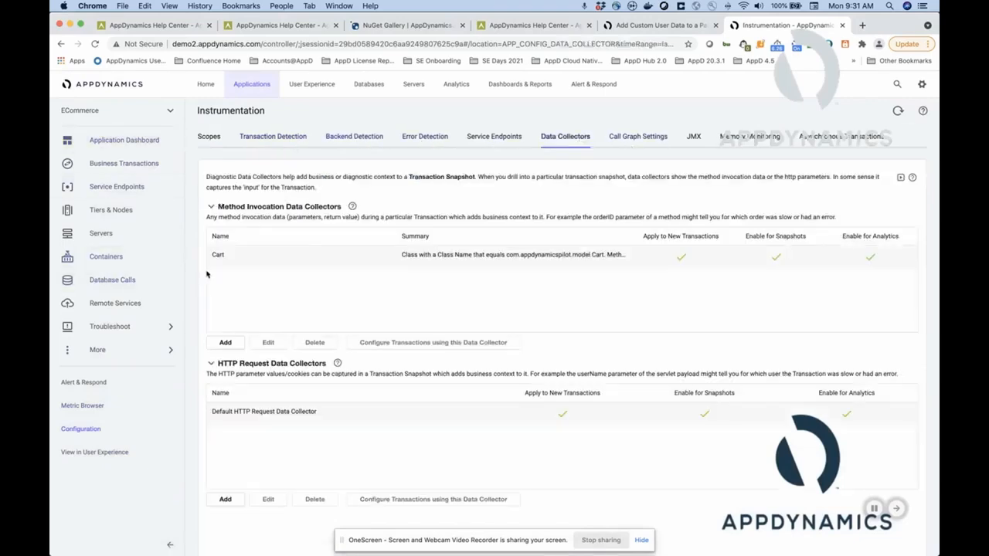
pyautogui.click(244, 256)
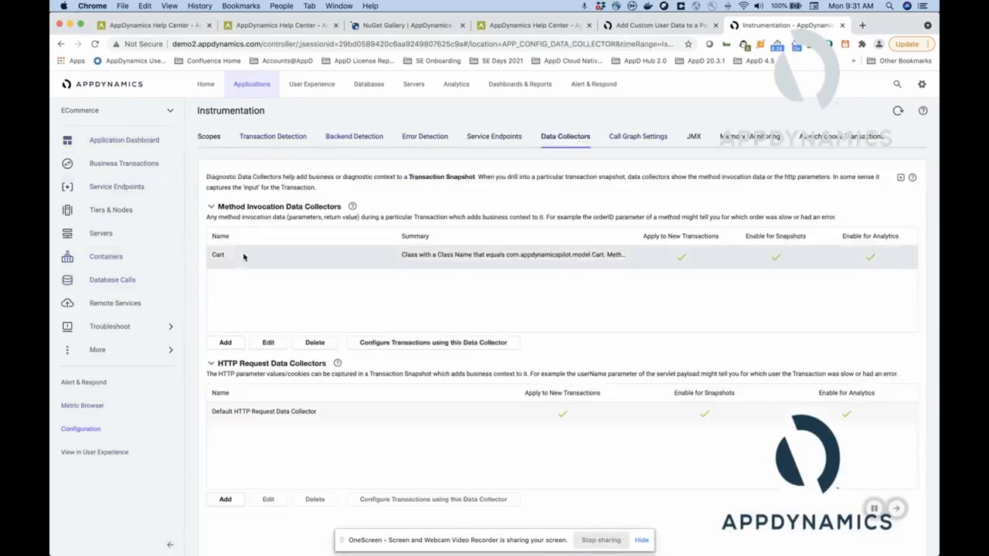
# Review the form for creating a method invocation data collector, closing it without saving.
pyautogui.click(225, 342)
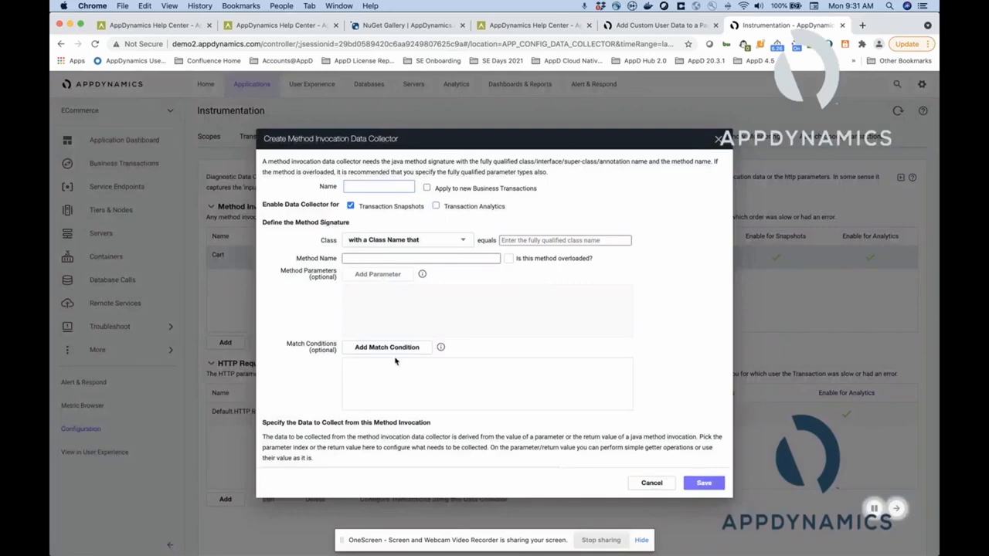
pyautogui.scroll(-3, 397, 361)
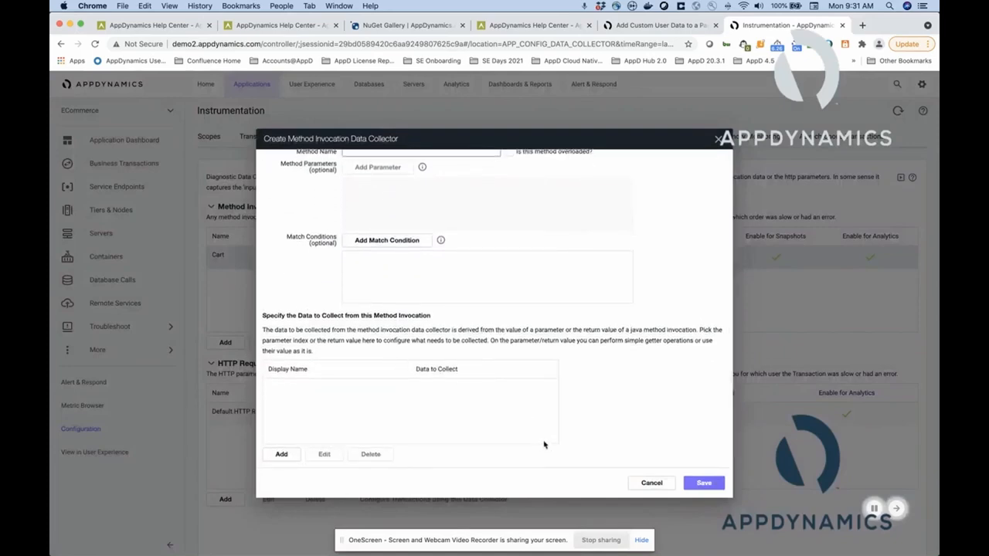
pyautogui.click(658, 483)
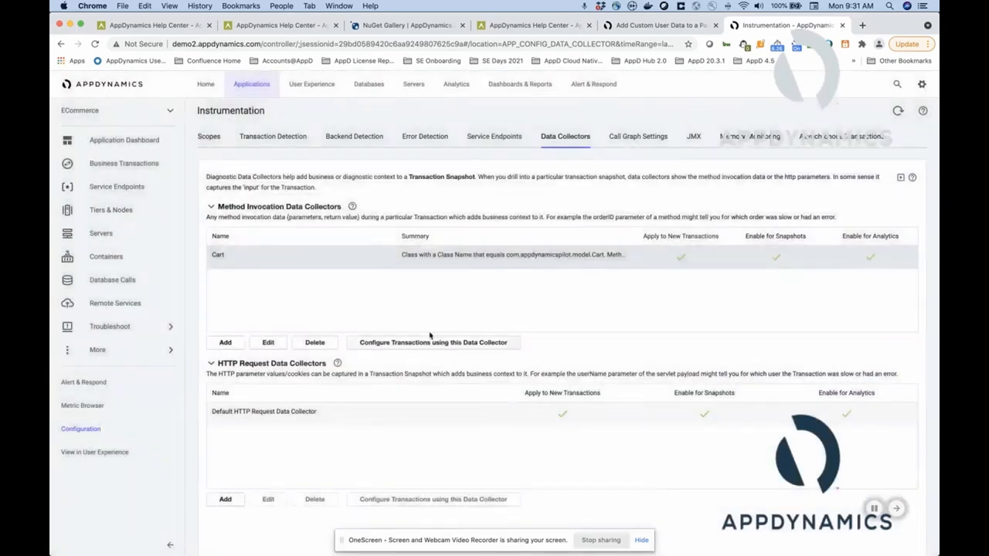
# Open the Cart method invocation data collector for editing and examine its class name and method name.
pyautogui.click(268, 343)
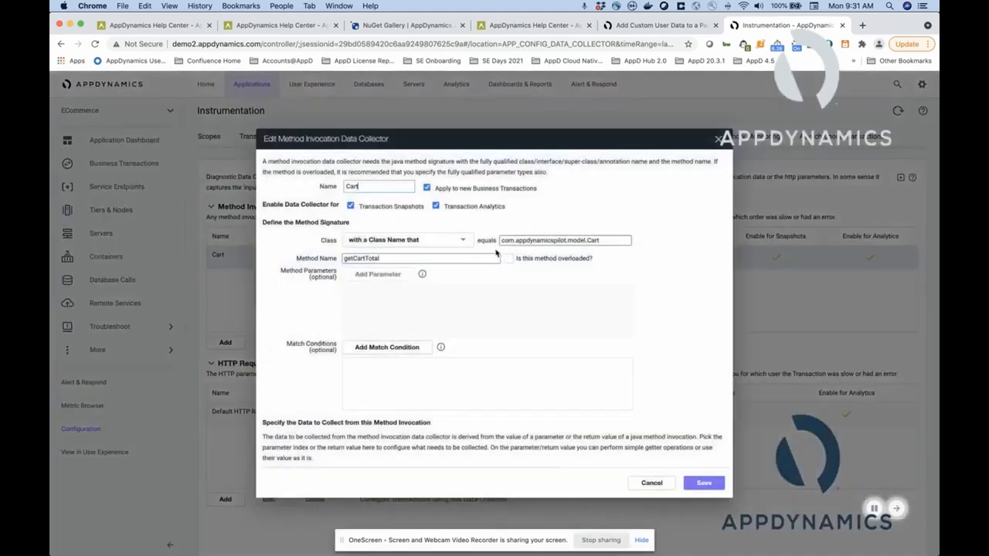
pyautogui.moveTo(501, 240); pyautogui.dragTo(612, 241)
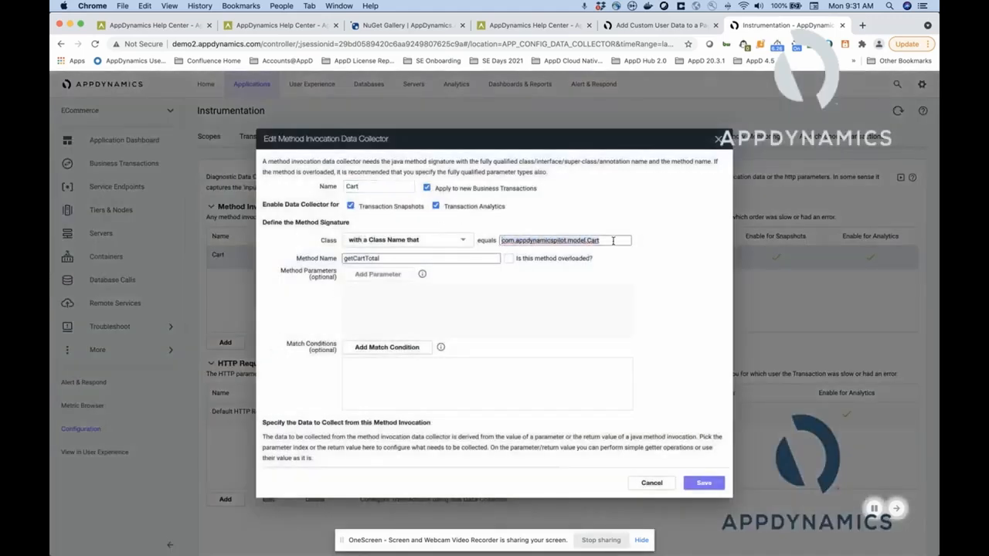
pyautogui.moveTo(388, 258); pyautogui.dragTo(333, 258)
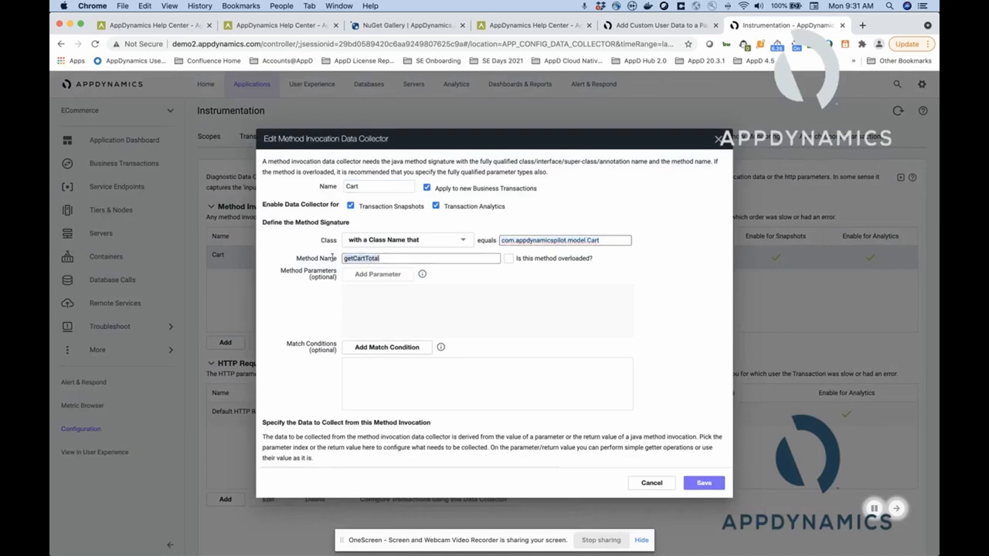
# Inspect how the Cart collector's cartTotal data item is collected, leaving its definition unsaved.
pyautogui.scroll(-5, 311, 395)
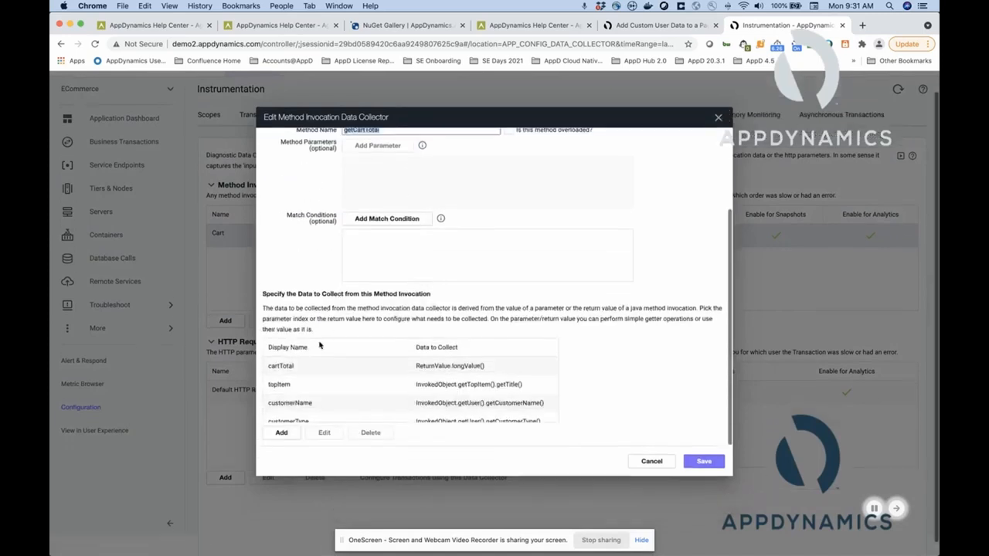
pyautogui.click(301, 371)
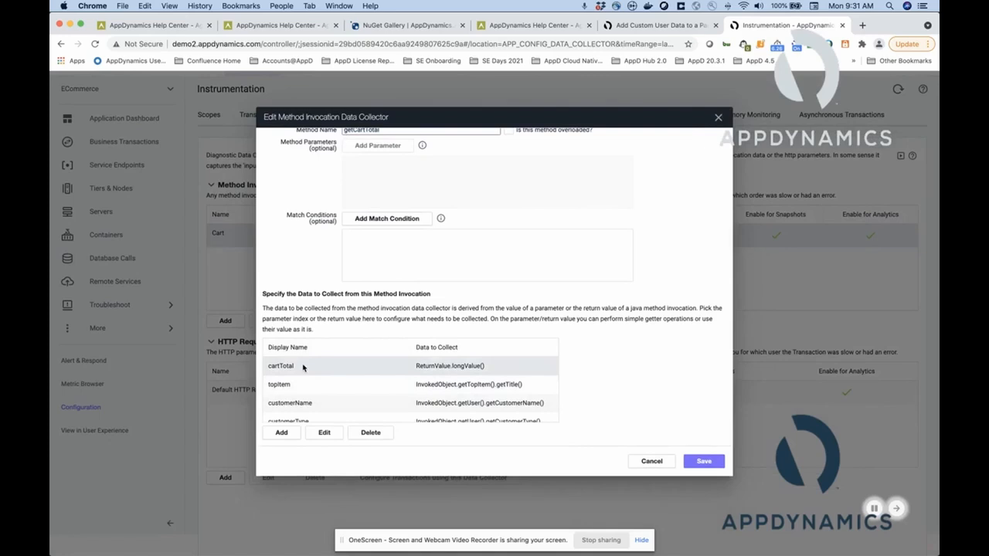
pyautogui.click(325, 433)
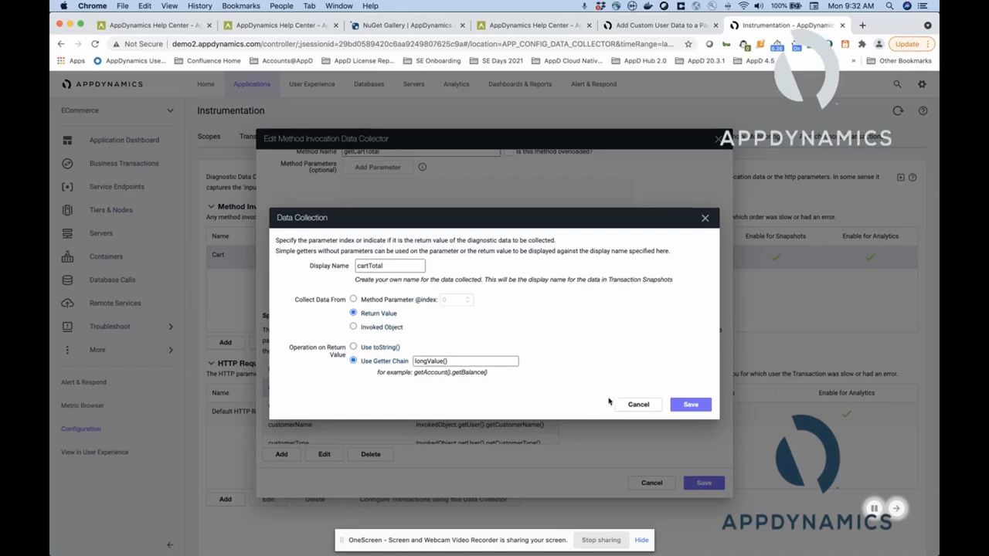
pyautogui.click(638, 404)
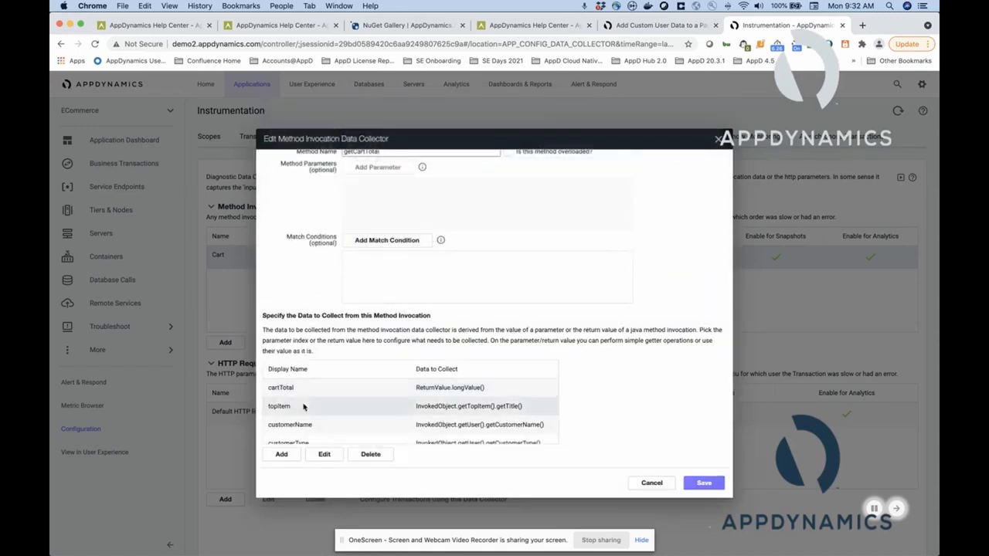
# Inspect the topItem data item's source and getter chain, closing the Cart collector without saving.
pyautogui.click(326, 454)
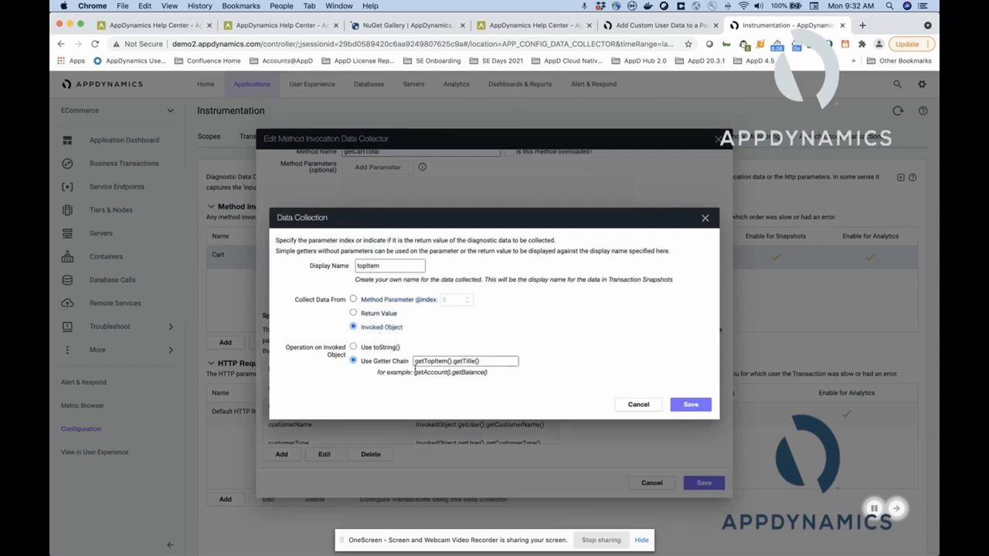
pyautogui.moveTo(415, 362); pyautogui.dragTo(486, 362)
pyautogui.click(648, 409)
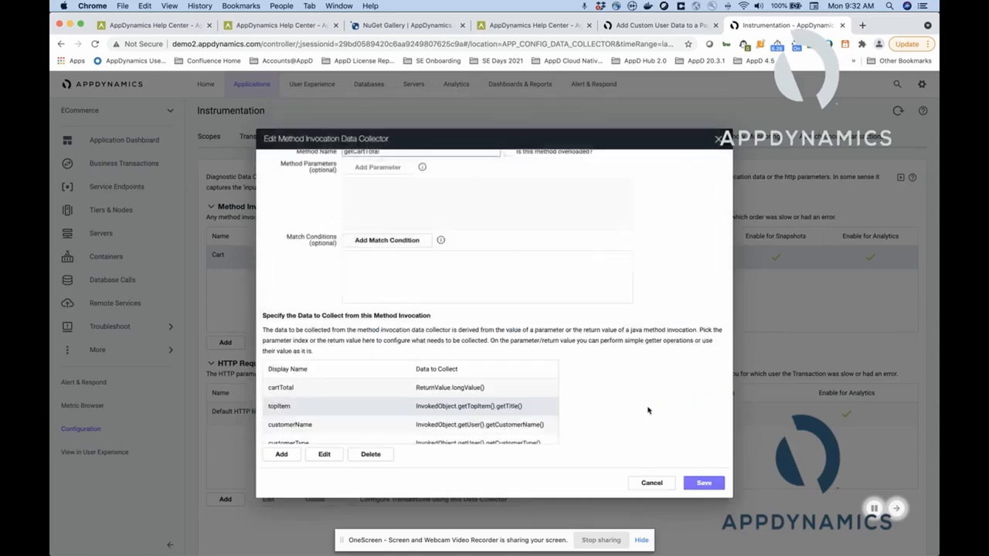
pyautogui.click(652, 483)
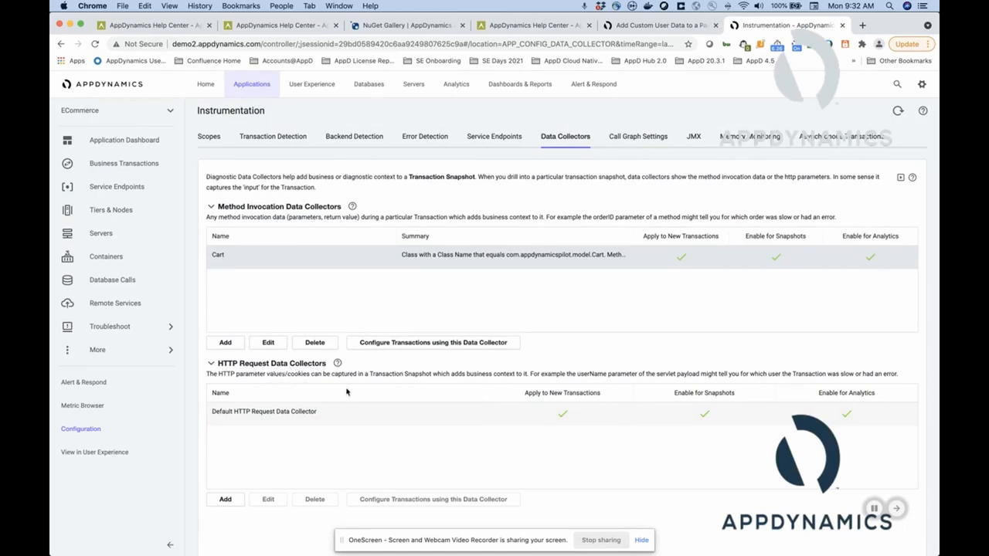
# Open the Default HTTP Request Data Collector for editing and review its request attributes and collection sections.
pyautogui.click(397, 416)
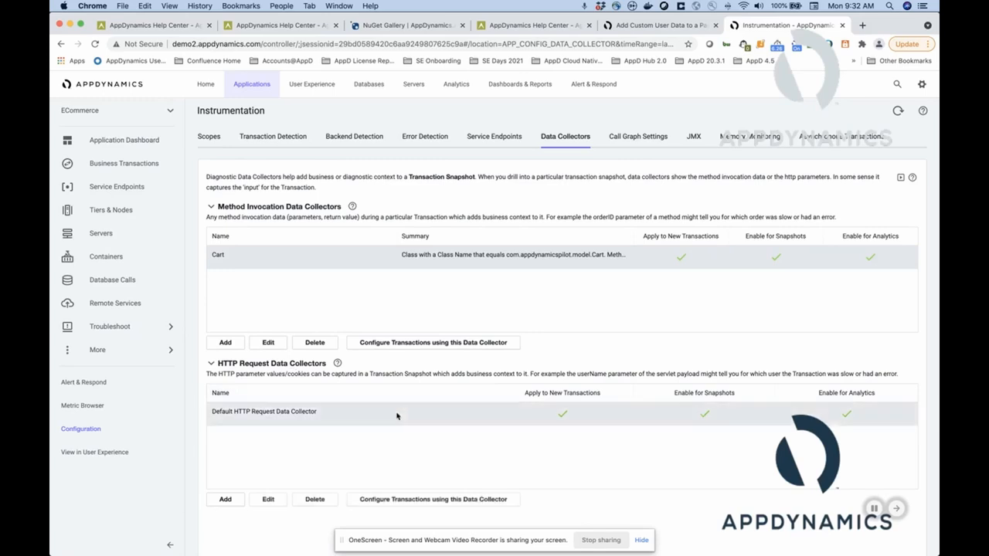
pyautogui.click(264, 500)
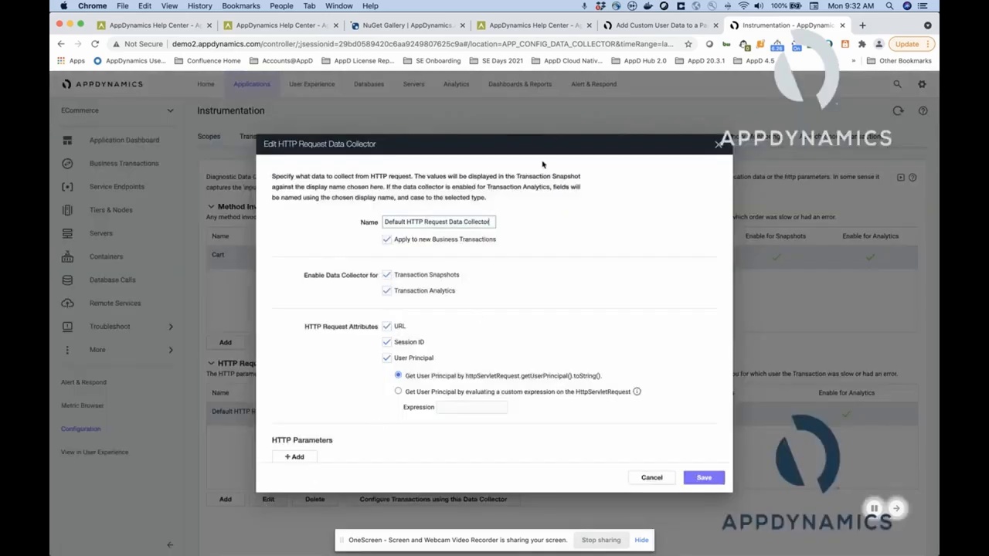
pyautogui.scroll(-3, 570, 273)
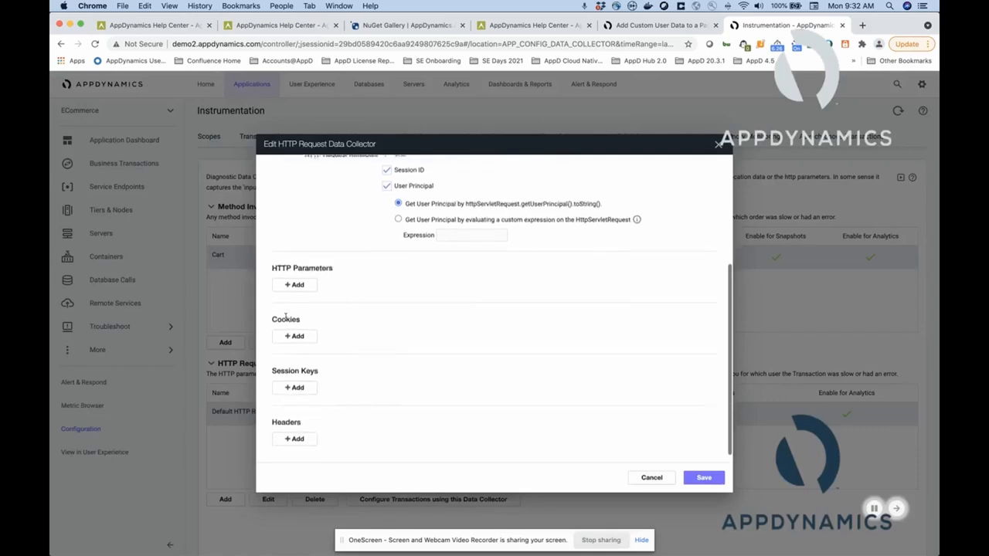
# Add blank HTTP parameter, cookie, session key and header entries to the HTTP request collector, discarding them without saving.
pyautogui.click(297, 282)
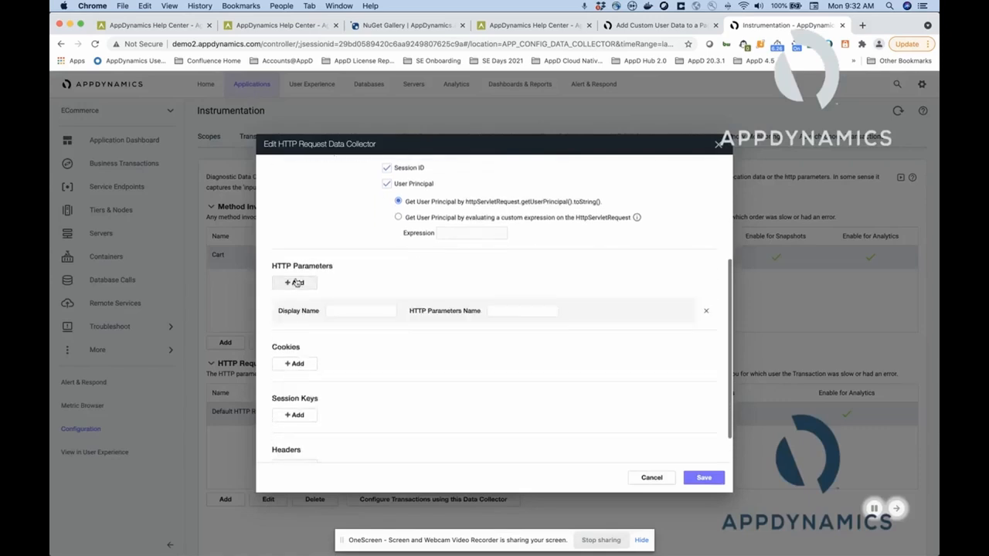
pyautogui.click(348, 312)
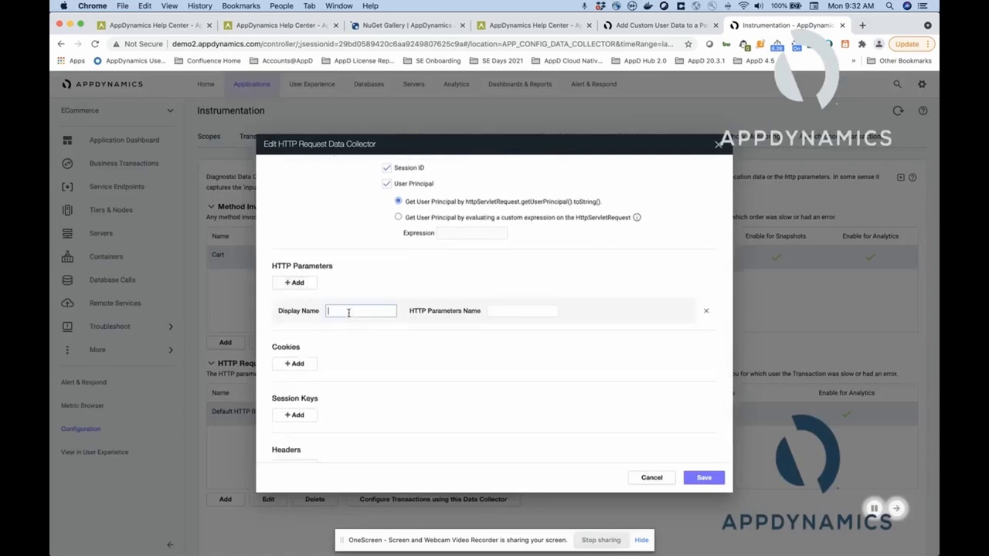
pyautogui.click(295, 363)
pyautogui.scroll(-2, 332, 360)
pyautogui.click(296, 377)
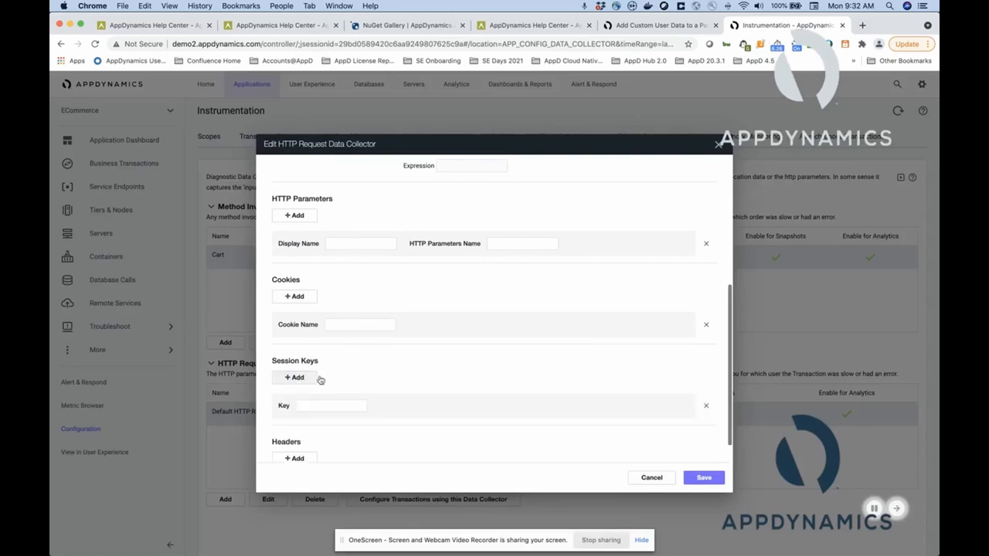
pyautogui.scroll(-1, 320, 397)
pyautogui.click(296, 429)
pyautogui.scroll(-2, 448, 415)
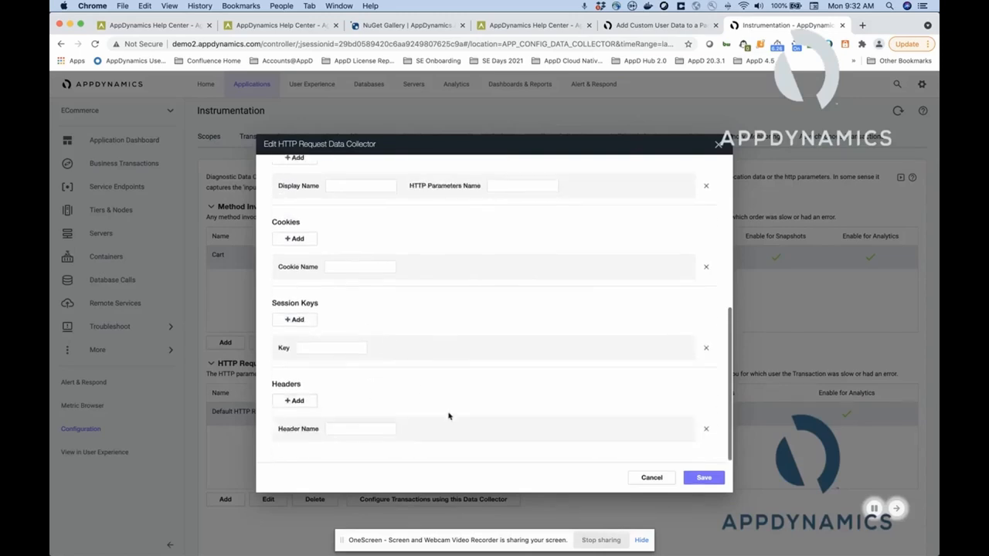
pyautogui.scroll(3, 448, 404)
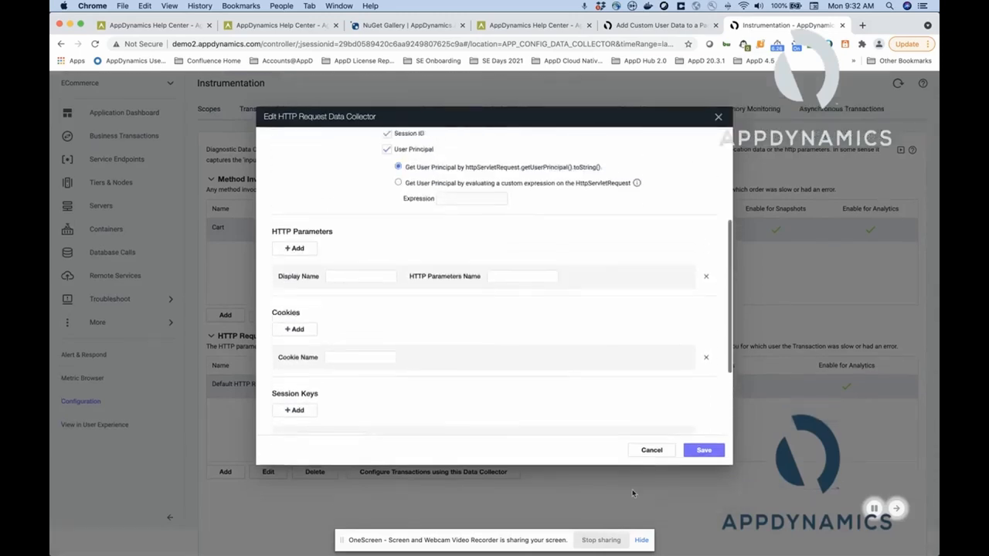
pyautogui.click(650, 451)
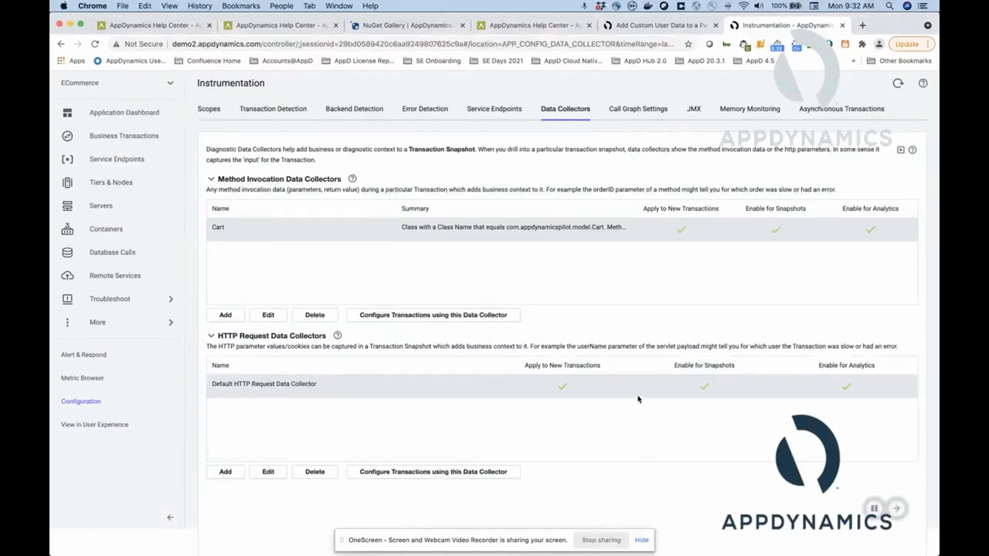
# Return to the Checkout business transaction's snapshots, view the 8:17:52 AM snapshot's overview and close it.
pyautogui.click(151, 136)
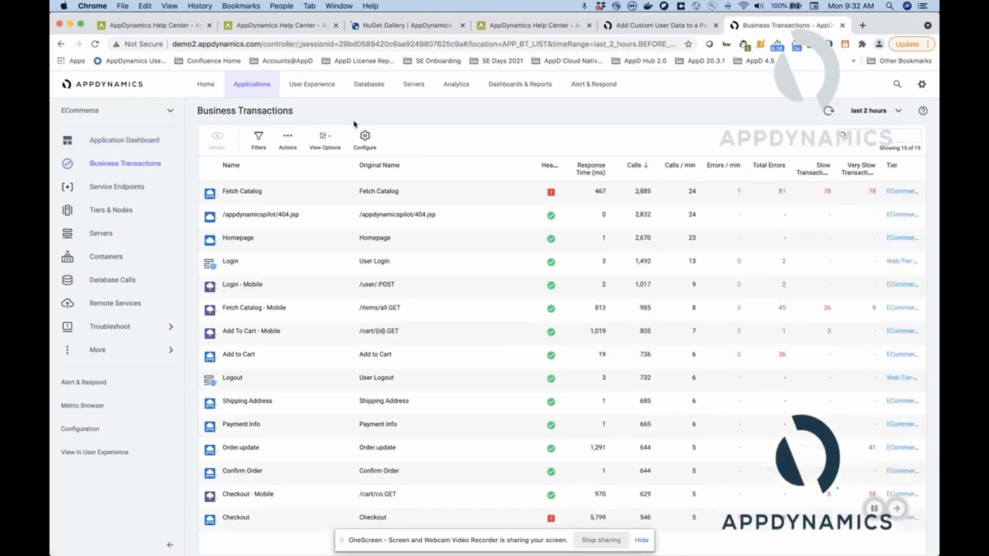
pyautogui.click(305, 523)
pyautogui.doubleClick(305, 523)
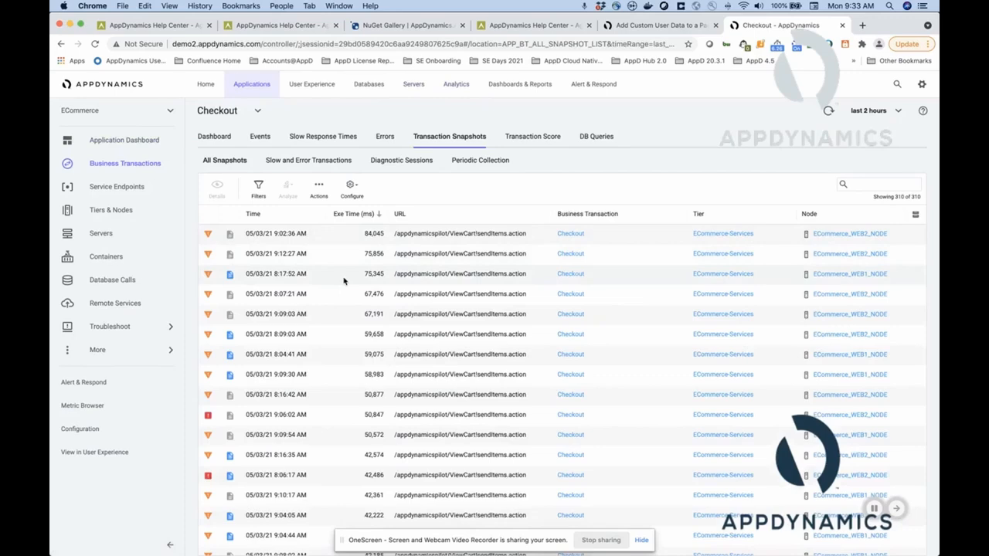
pyautogui.doubleClick(344, 280)
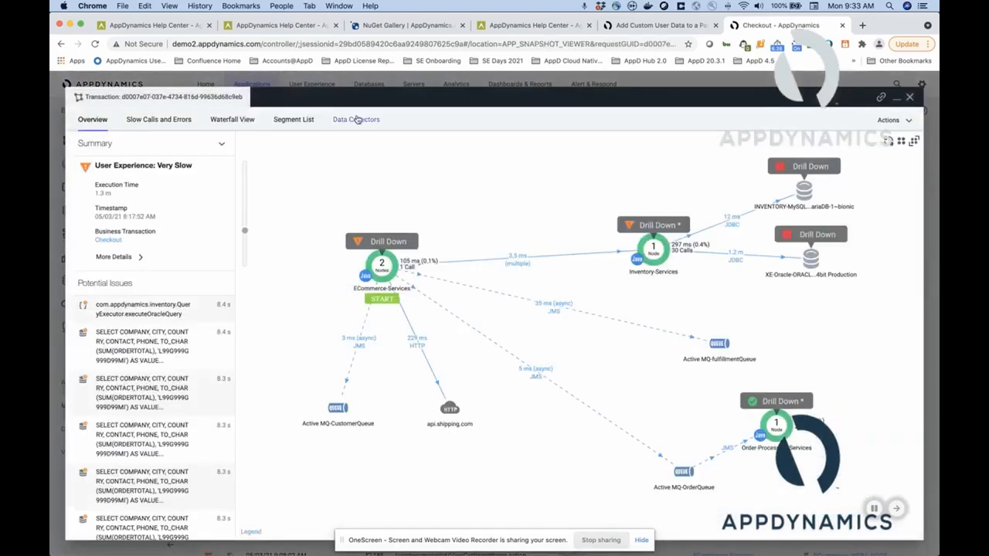
pyautogui.click(909, 96)
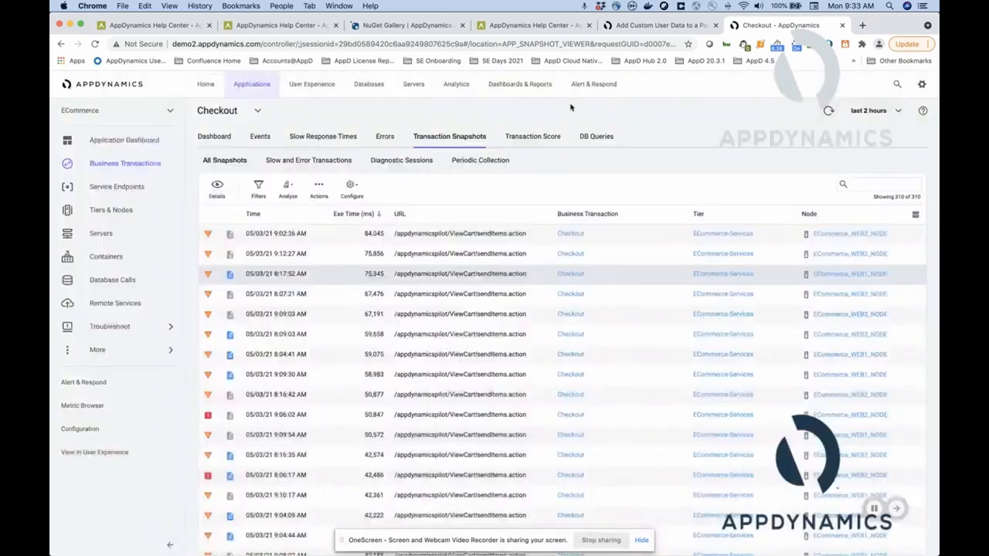
# Filter the Checkout transaction snapshots by a data collector criterion with name topItem and value orange.
pyautogui.click(258, 189)
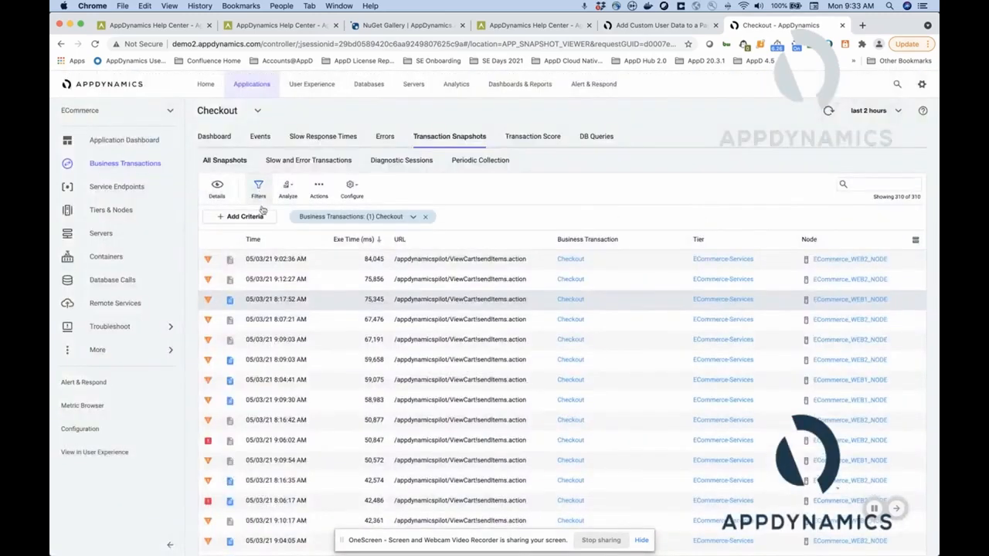
pyautogui.click(246, 218)
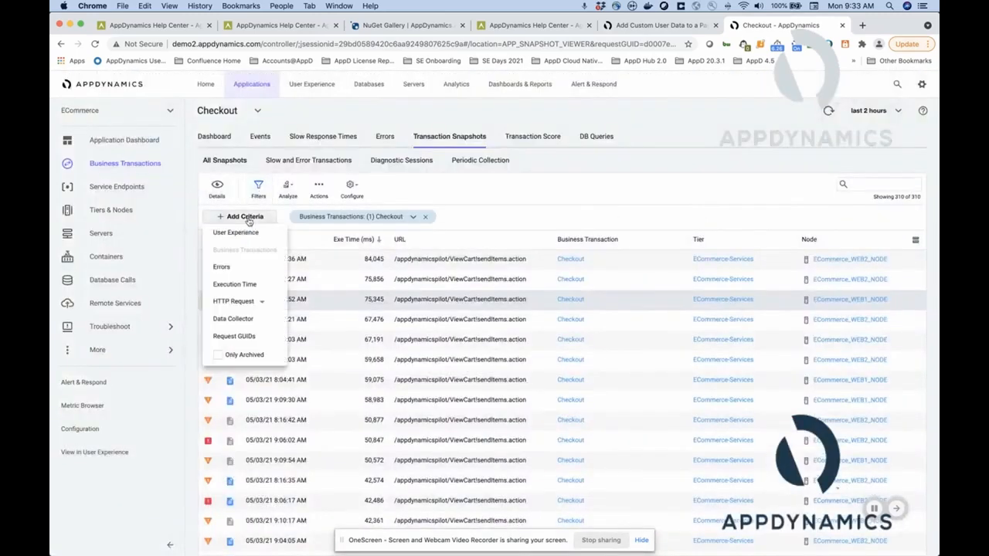
pyautogui.click(251, 323)
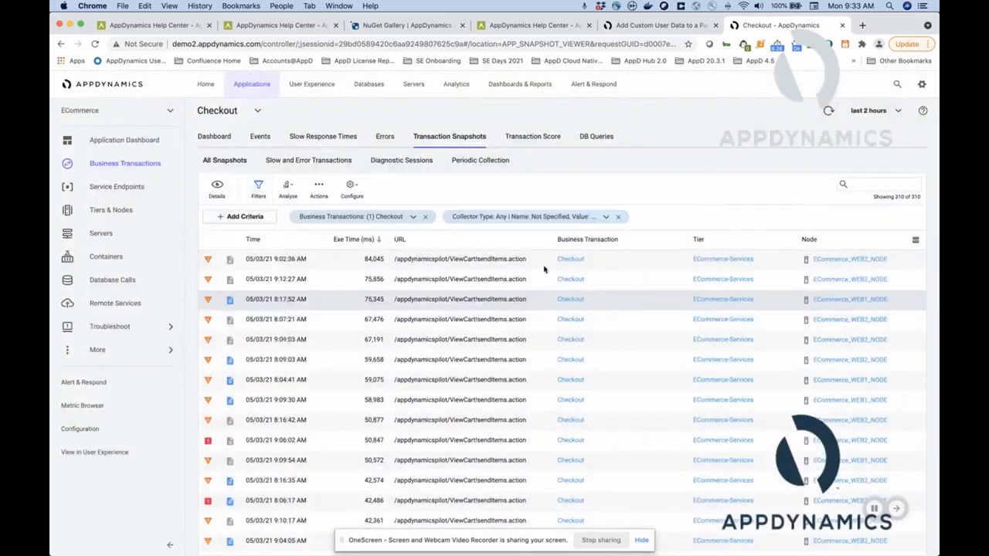
pyautogui.click(604, 217)
pyautogui.click(644, 240)
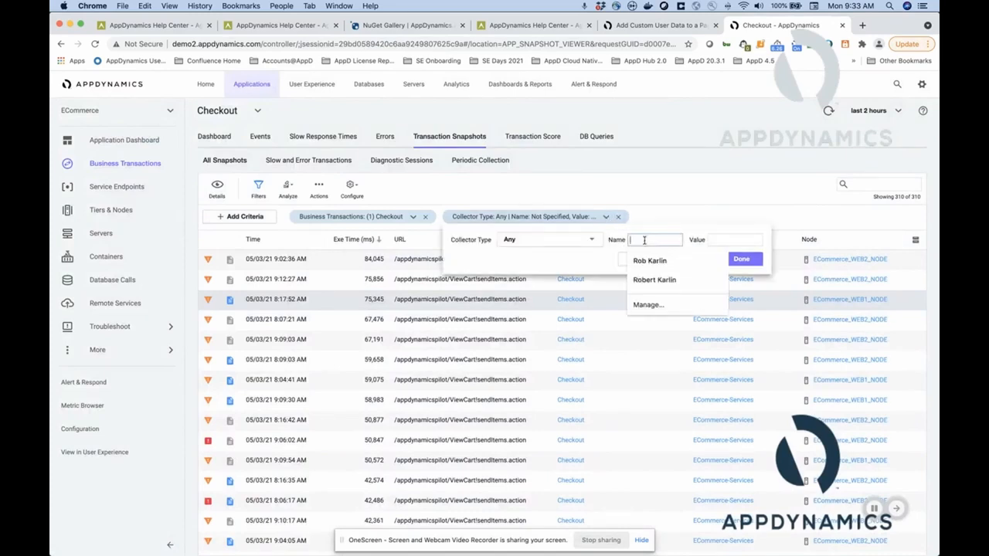
pyautogui.write('to')
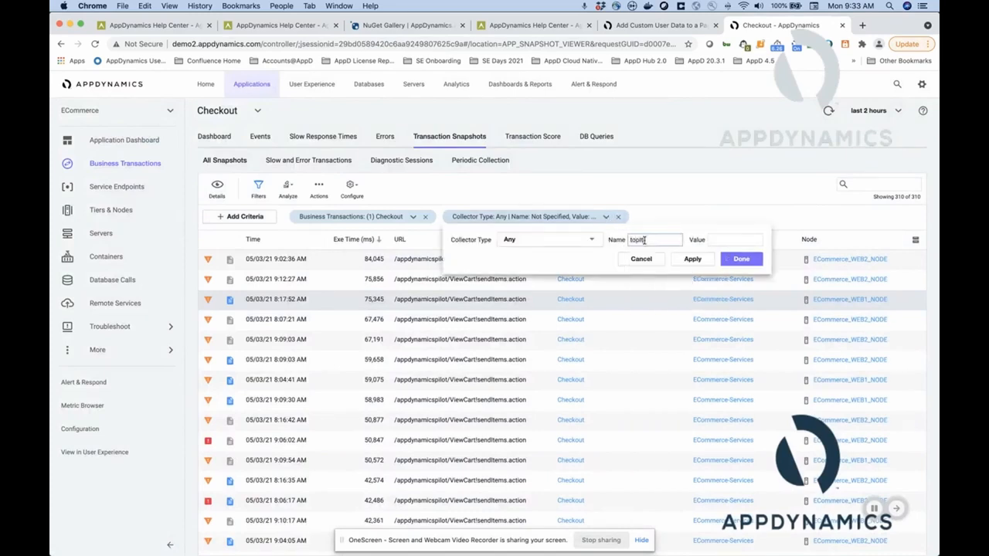
pyautogui.write('pItem')
pyautogui.click(738, 240)
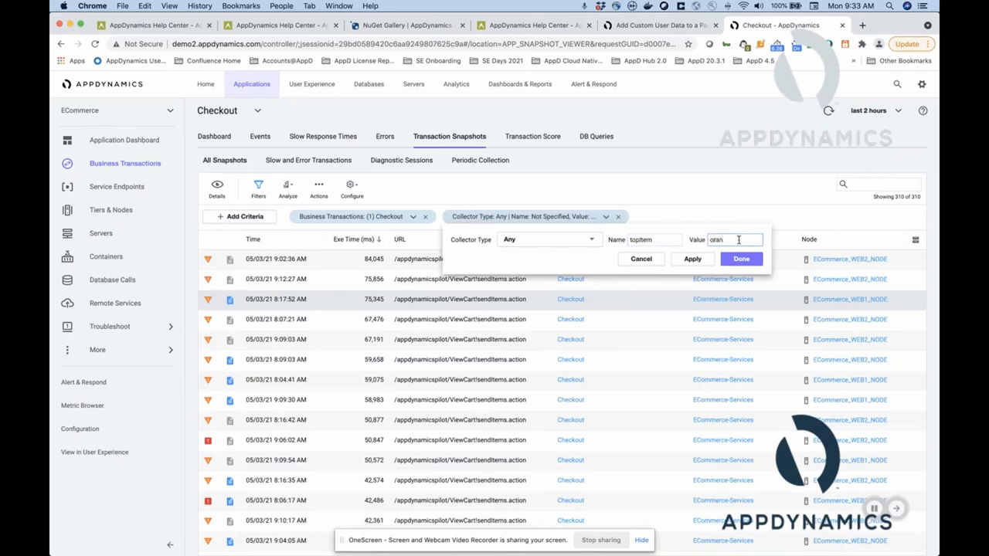
pyautogui.write('orange')
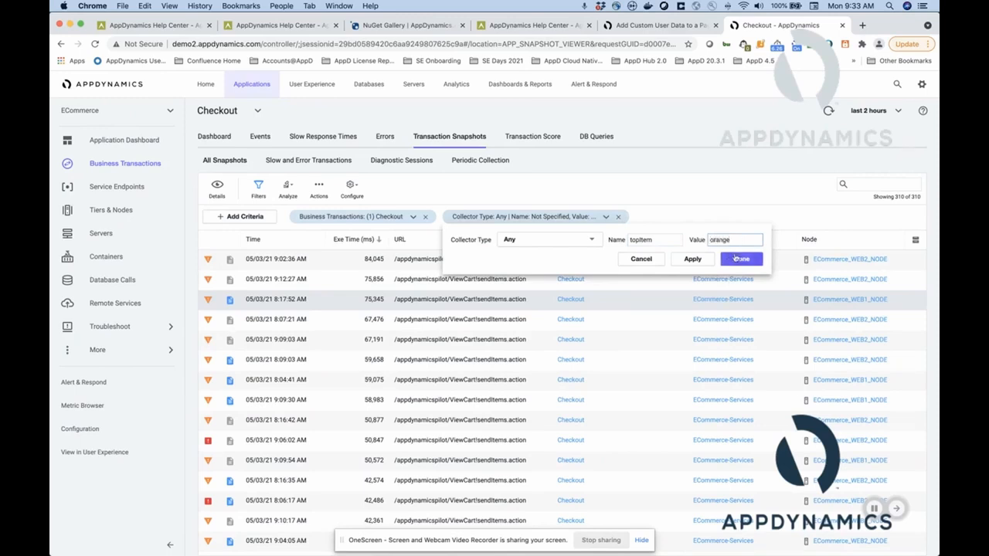
pyautogui.click(693, 259)
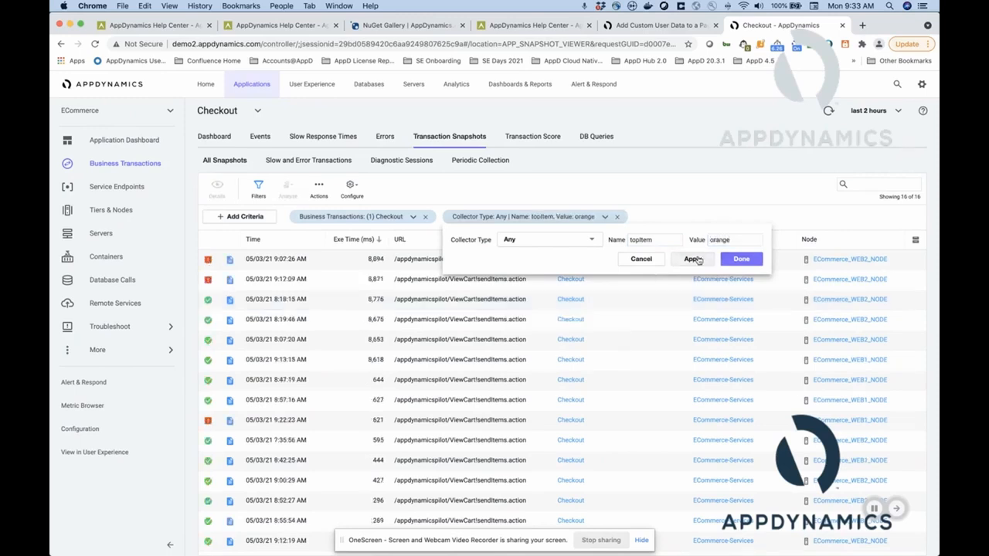
pyautogui.click(741, 258)
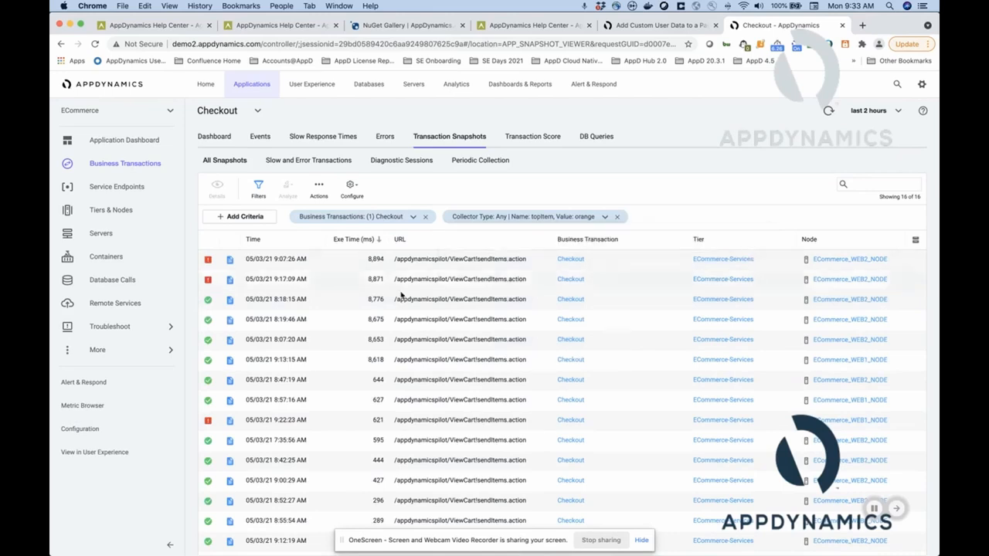
# Open the 9:07:26 AM snapshot, inspect the topItem entry in its data collector results and close the snapshot.
pyautogui.click(348, 263)
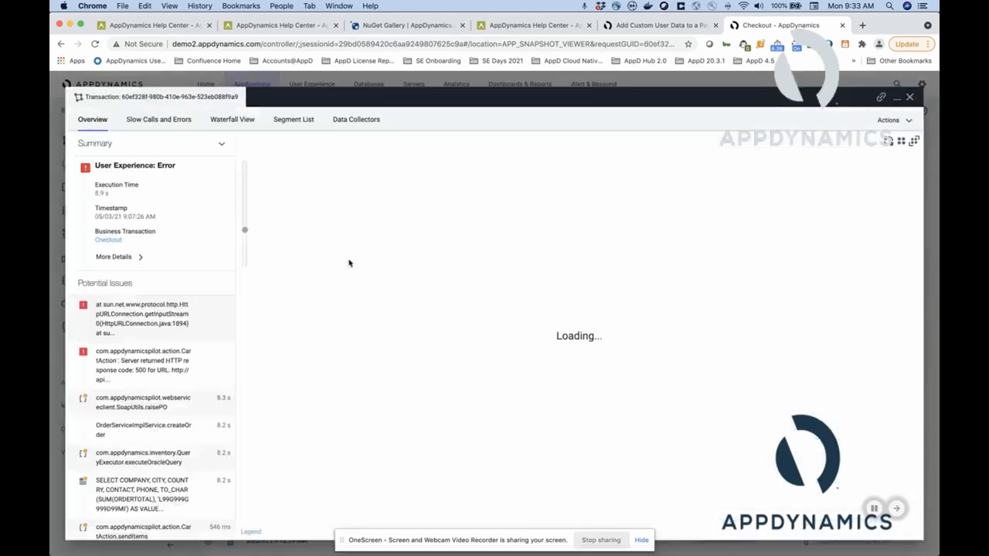
pyautogui.click(352, 122)
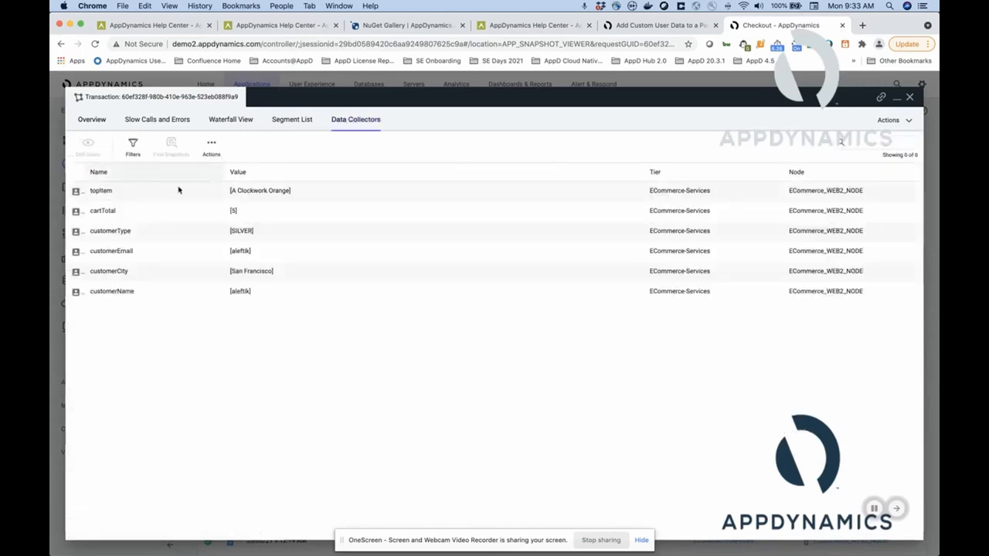
pyautogui.click(147, 197)
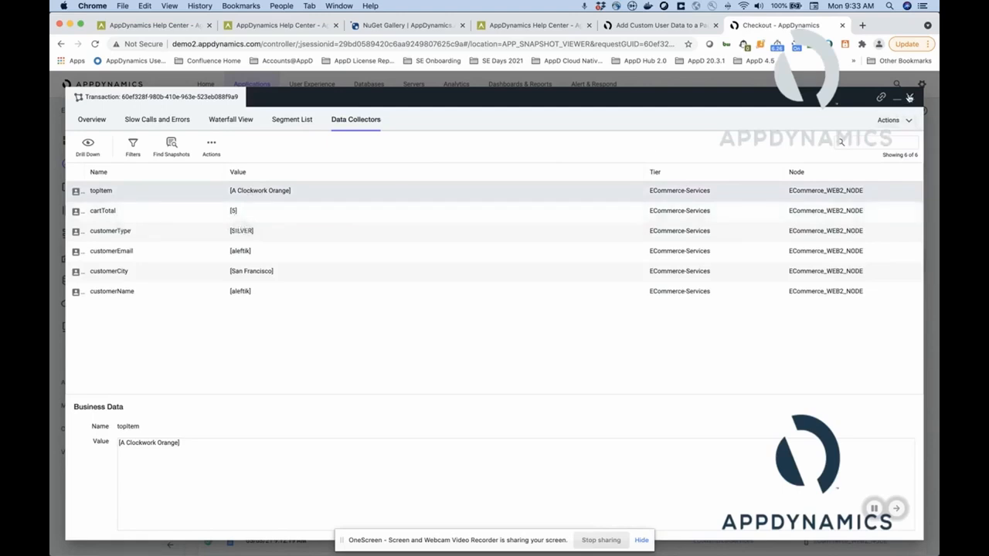
pyautogui.click(909, 97)
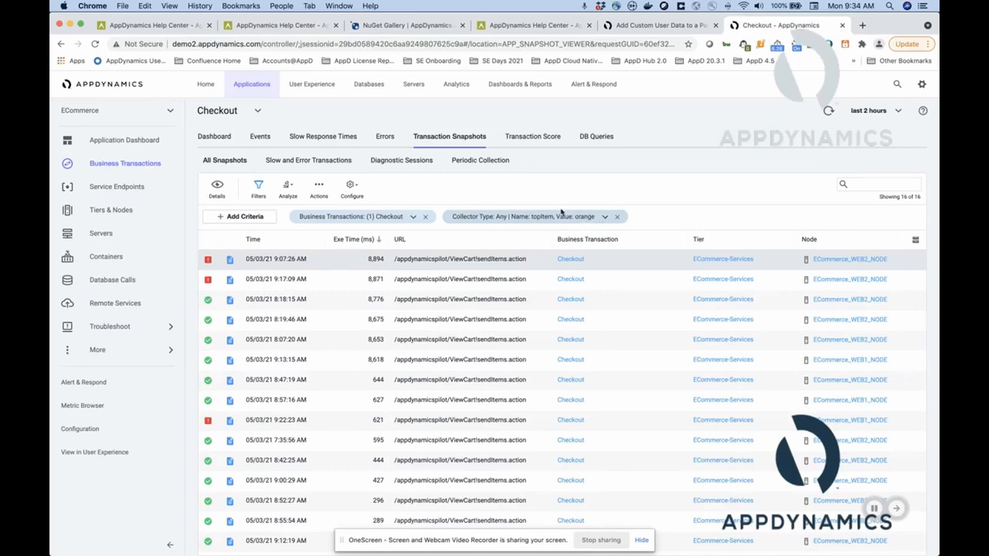
# Show the Transaction Analytics manual data collection configuration for the ECommerce application and select the Cart method invocation collector.
pyautogui.click(456, 85)
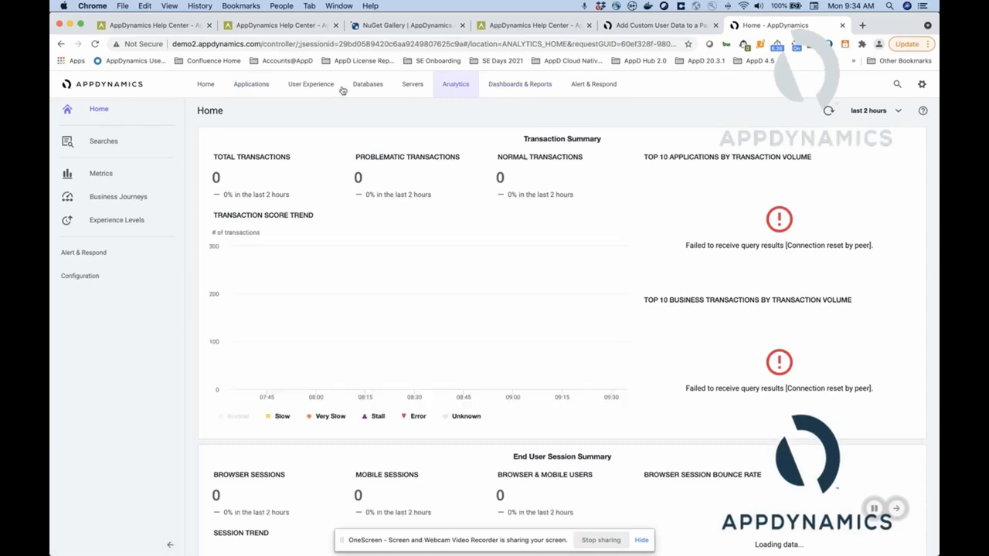
pyautogui.click(106, 281)
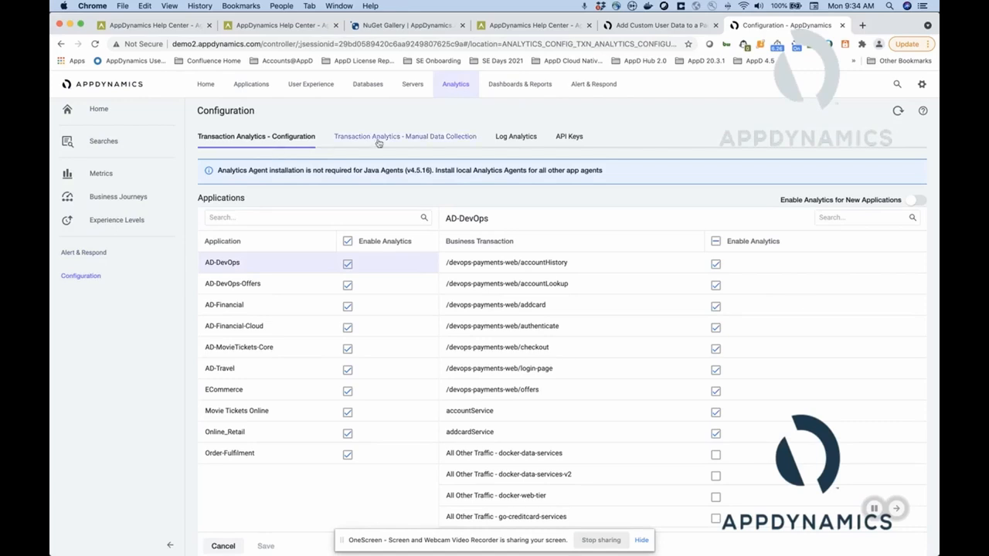
pyautogui.click(452, 139)
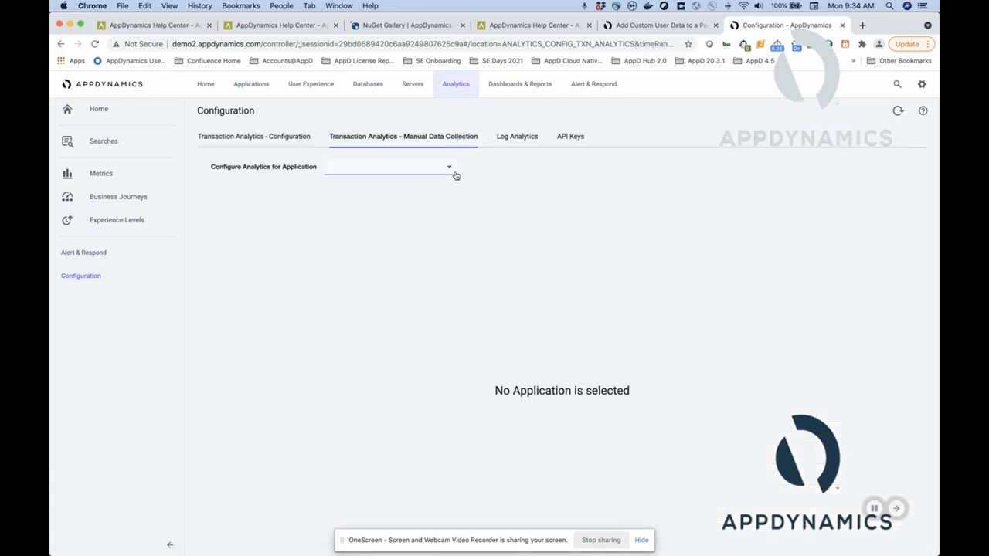
pyautogui.click(448, 171)
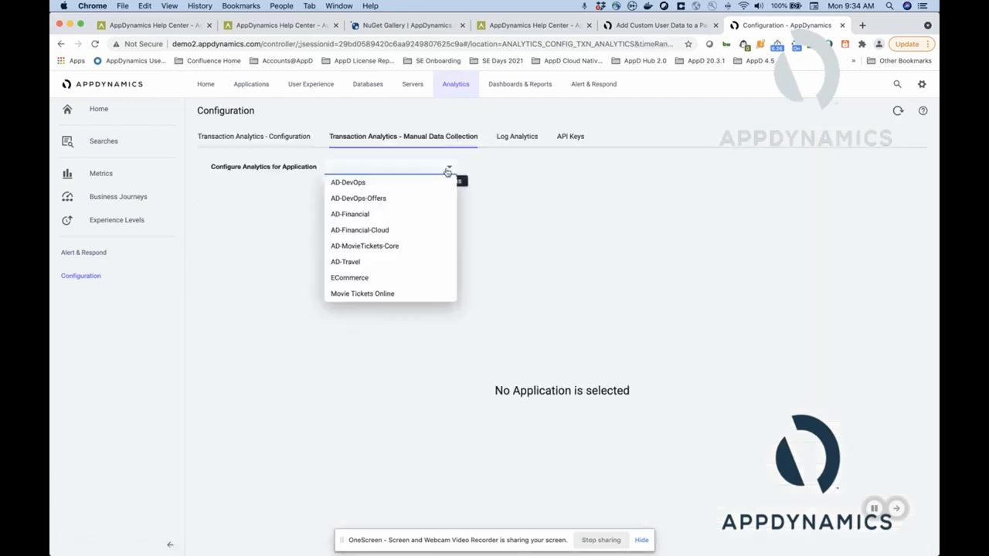
pyautogui.click(421, 278)
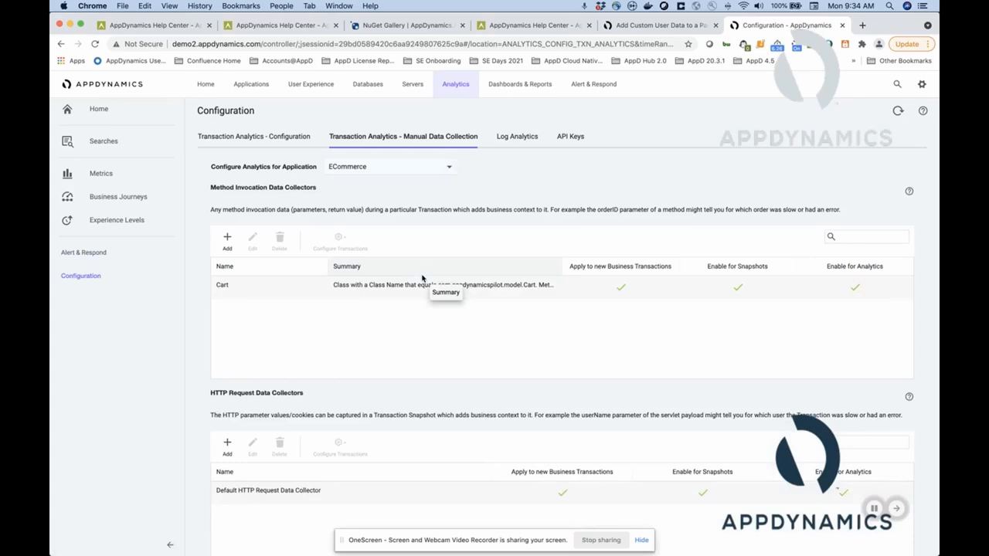
pyautogui.click(261, 289)
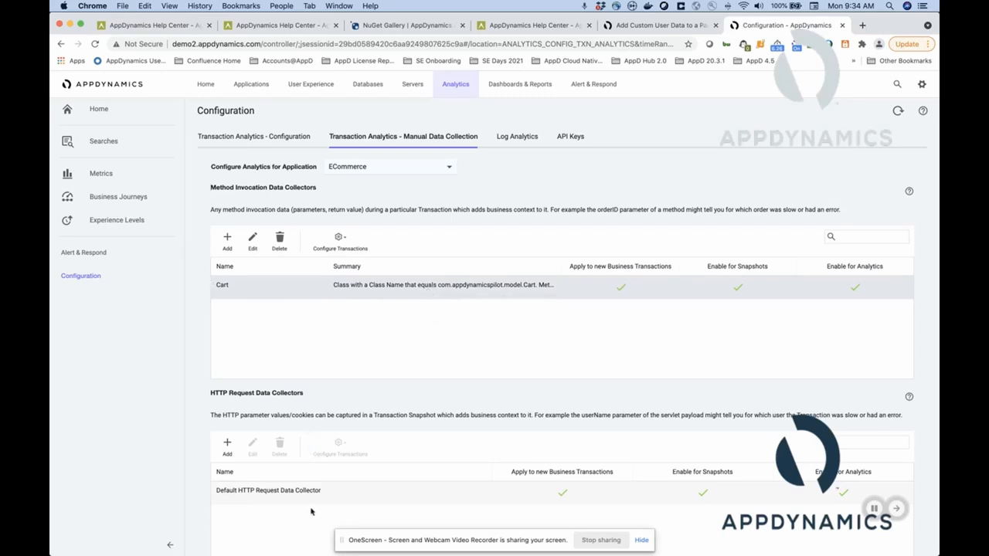
# Start a new SQL data collector, add a blank data item and view its type options, cancelling without saving.
pyautogui.scroll(-5, 334, 436)
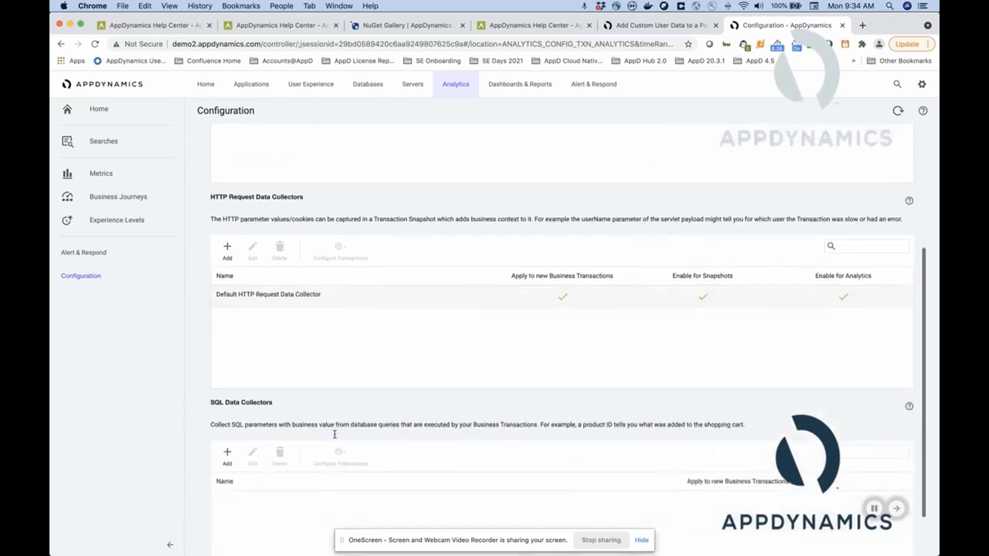
pyautogui.scroll(-1, 335, 437)
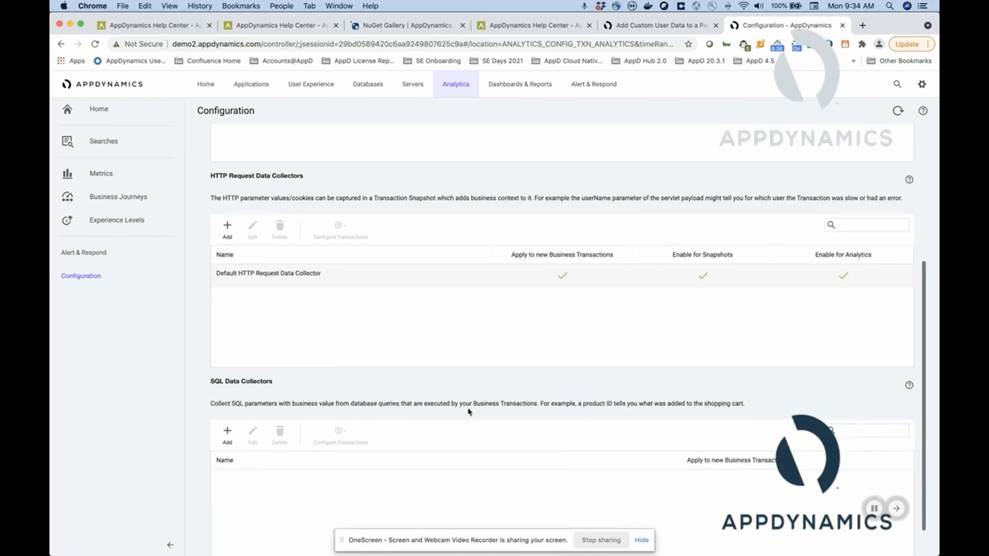
pyautogui.click(224, 434)
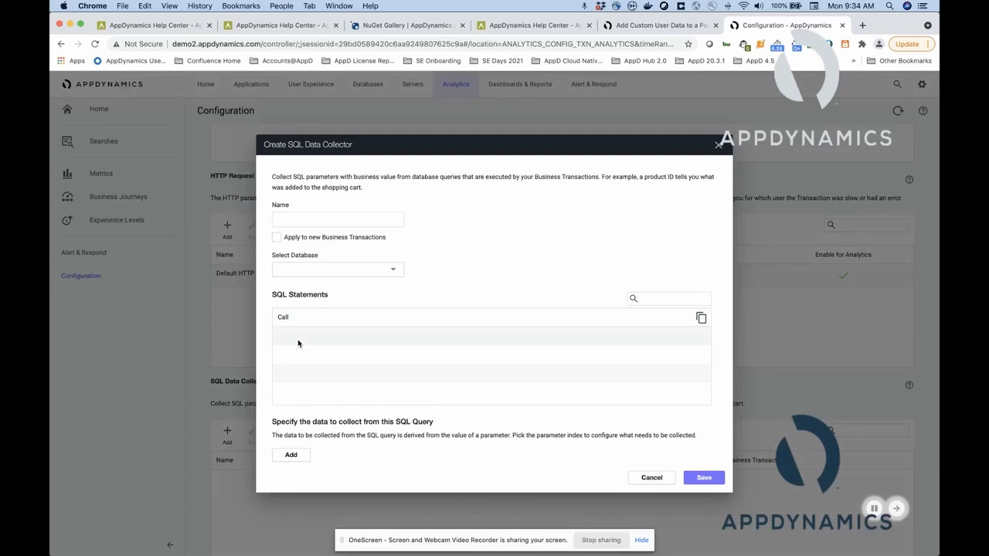
pyautogui.scroll(-1, 328, 444)
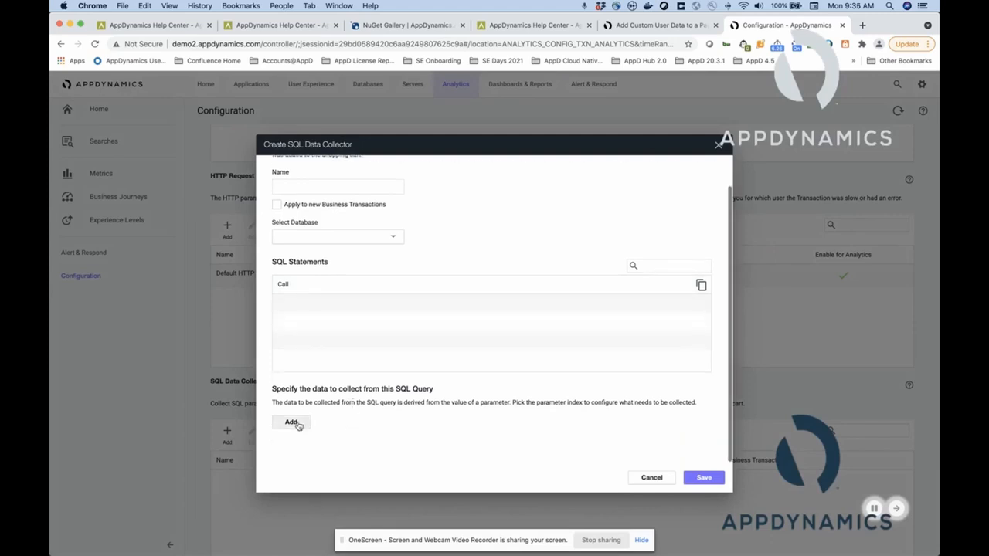
pyautogui.click(297, 423)
pyautogui.scroll(-2, 386, 433)
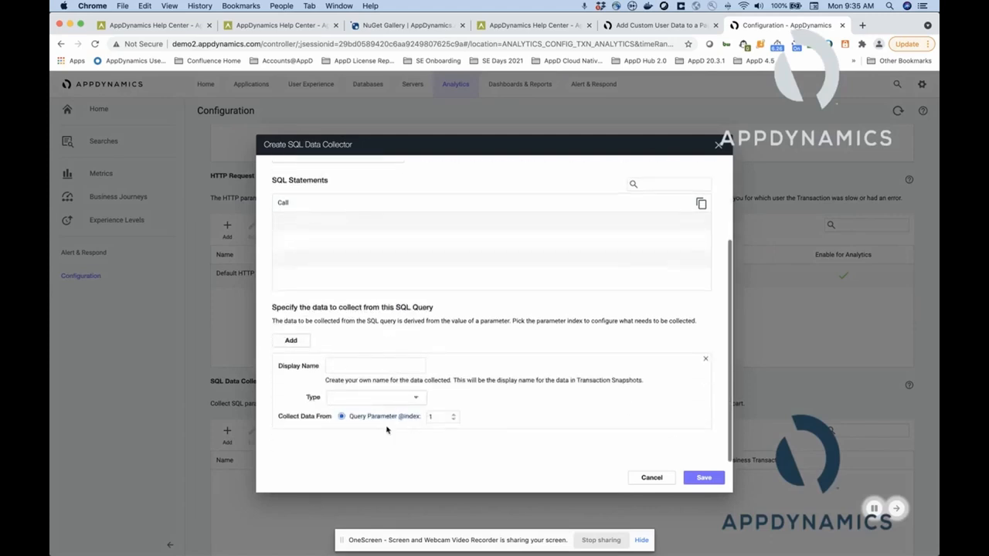
pyautogui.click(423, 399)
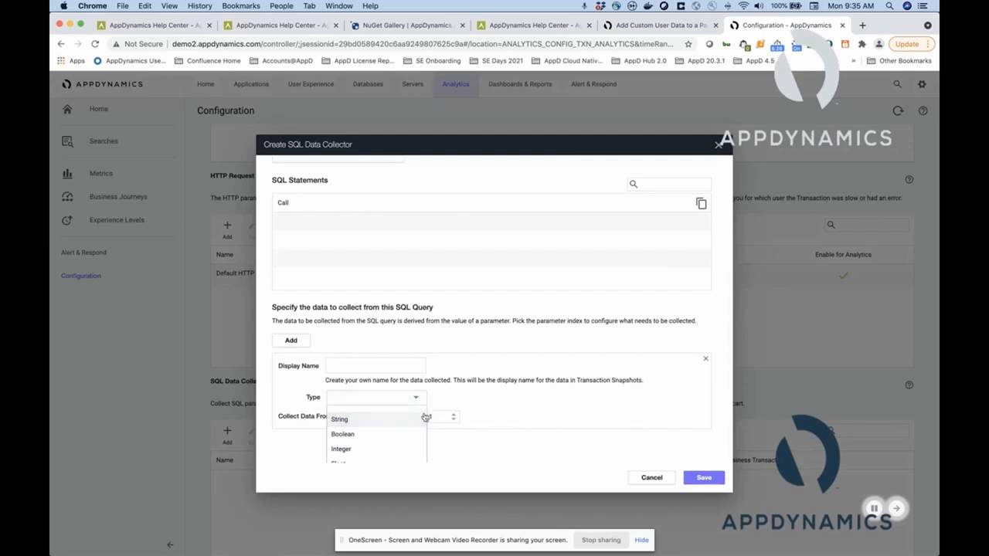
pyautogui.scroll(1, 421, 417)
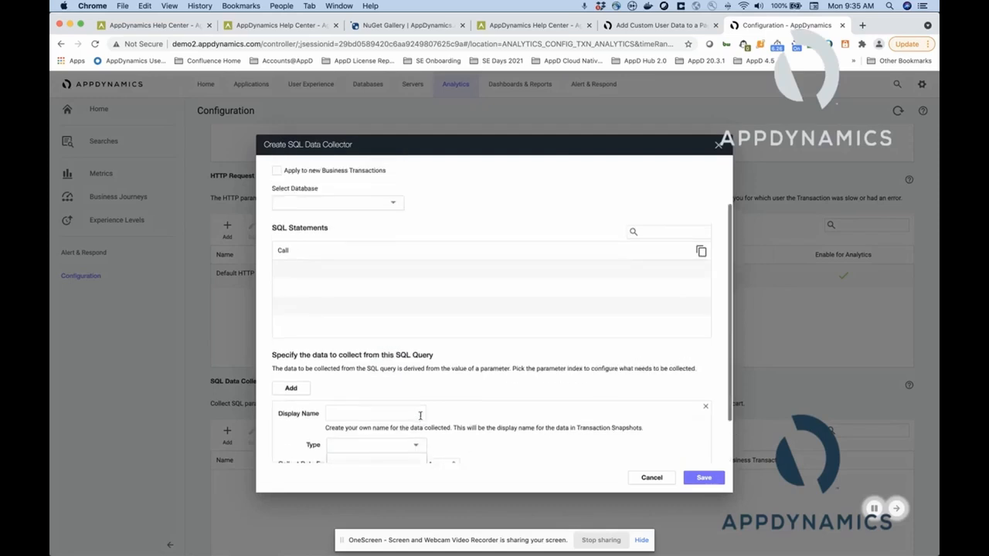
pyautogui.click(652, 478)
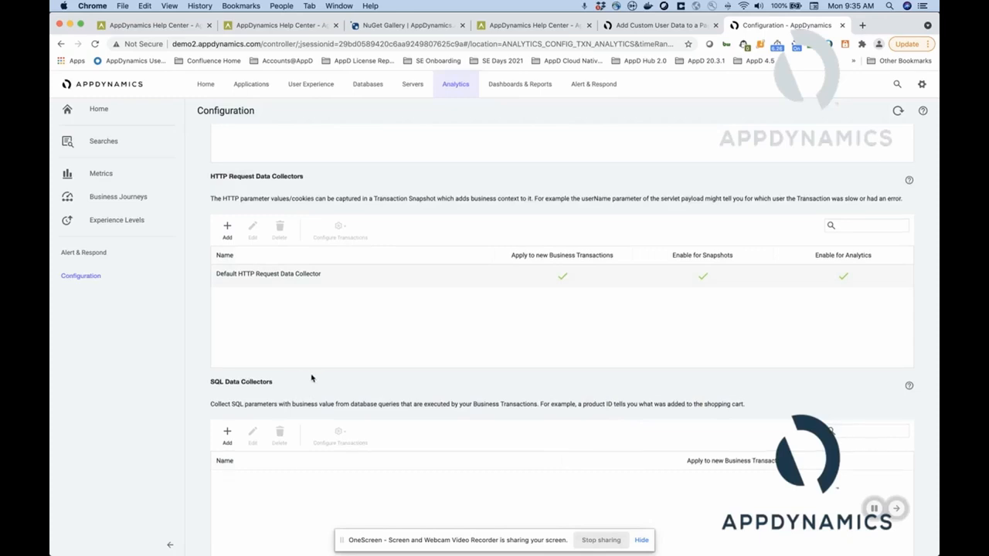
# Start a new method invocation collector with a data item using Method Parameter and Use Getter Chain, cancelling without saving.
pyautogui.scroll(5, 311, 377)
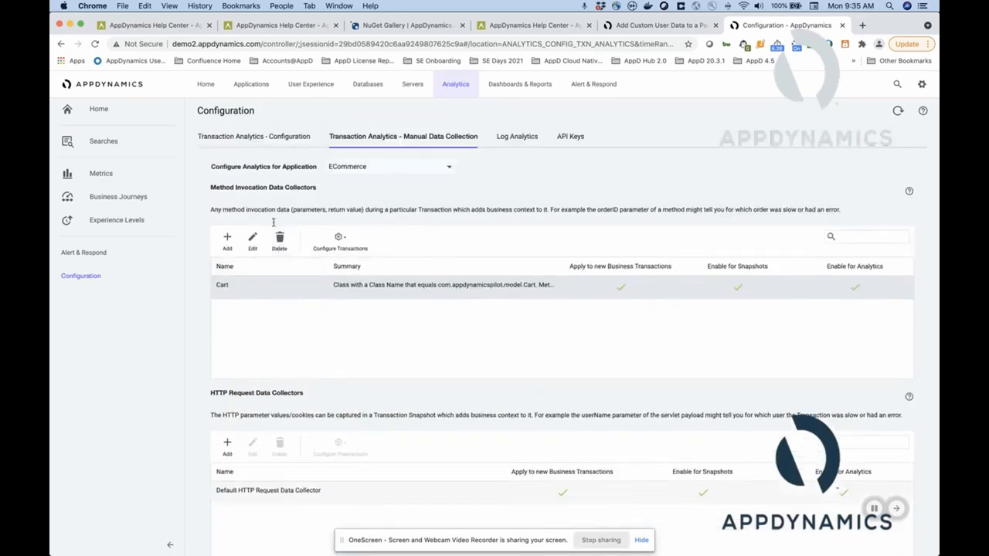
pyautogui.click(228, 246)
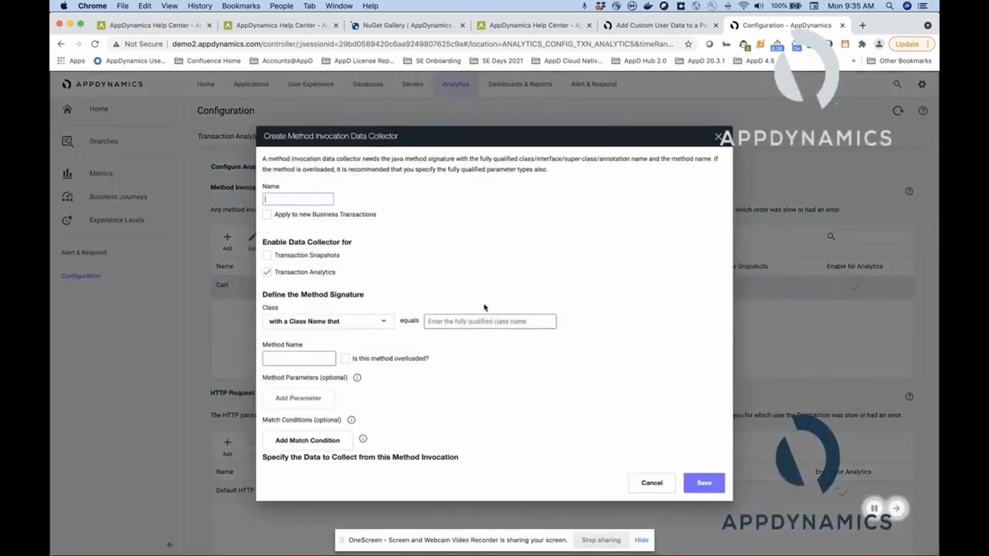
pyautogui.scroll(-3, 484, 308)
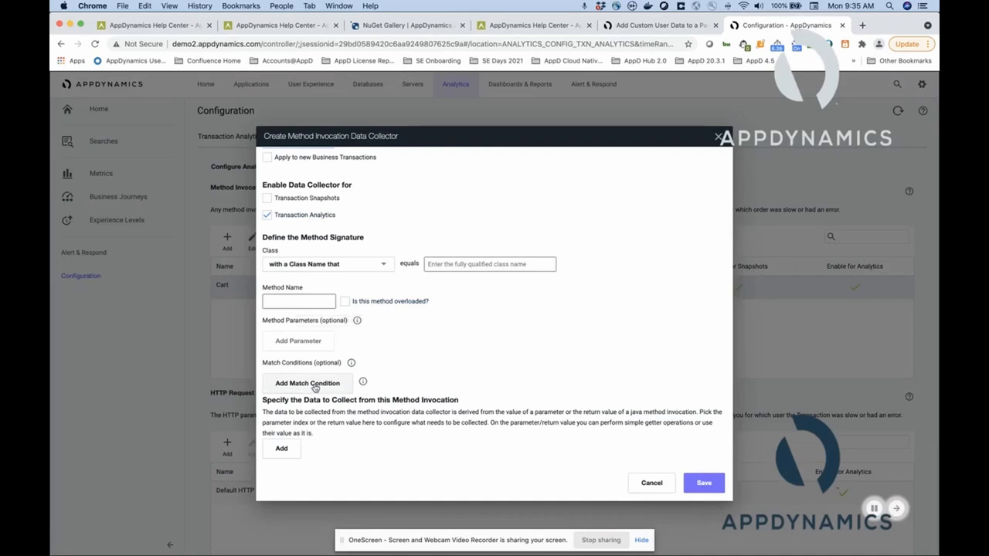
pyautogui.click(281, 449)
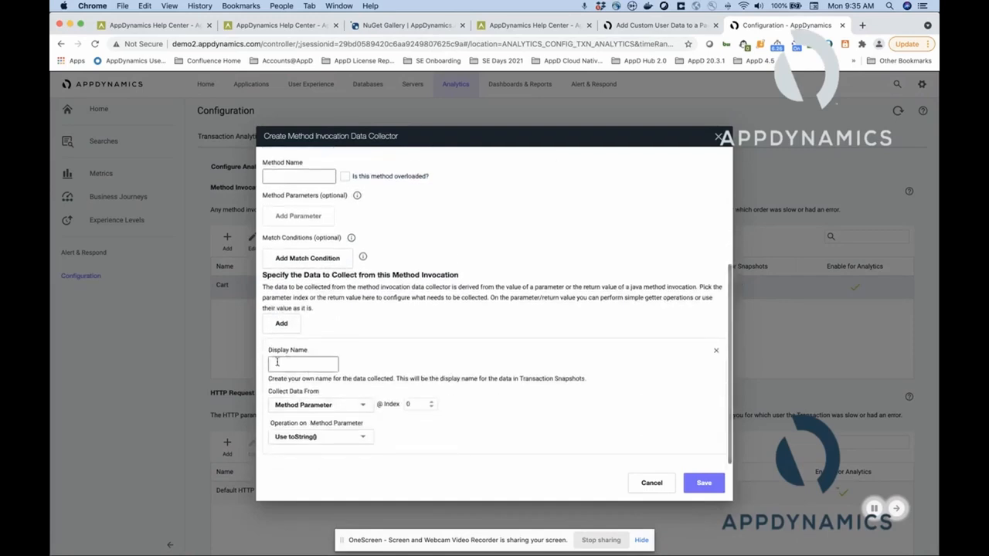
pyautogui.click(365, 444)
pyautogui.click(362, 404)
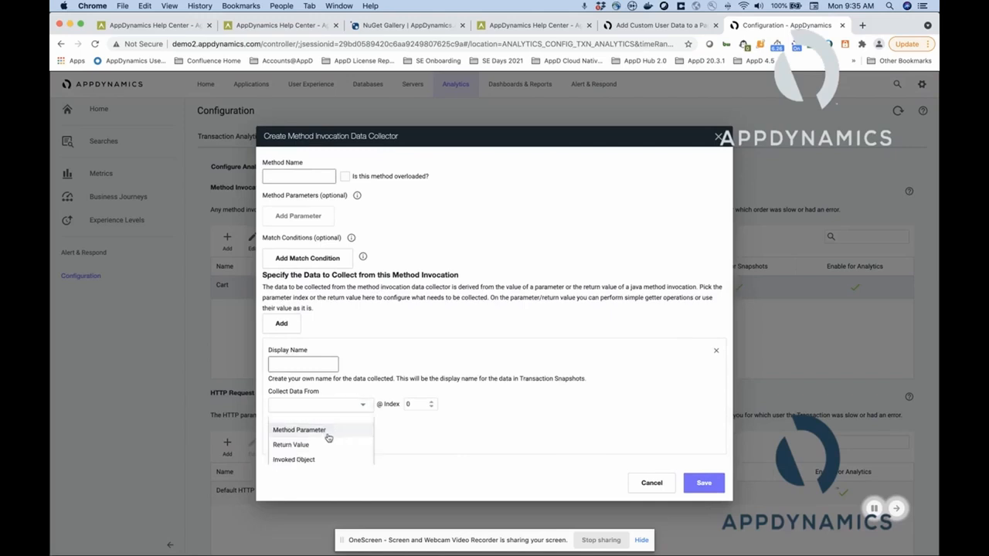
pyautogui.click(301, 429)
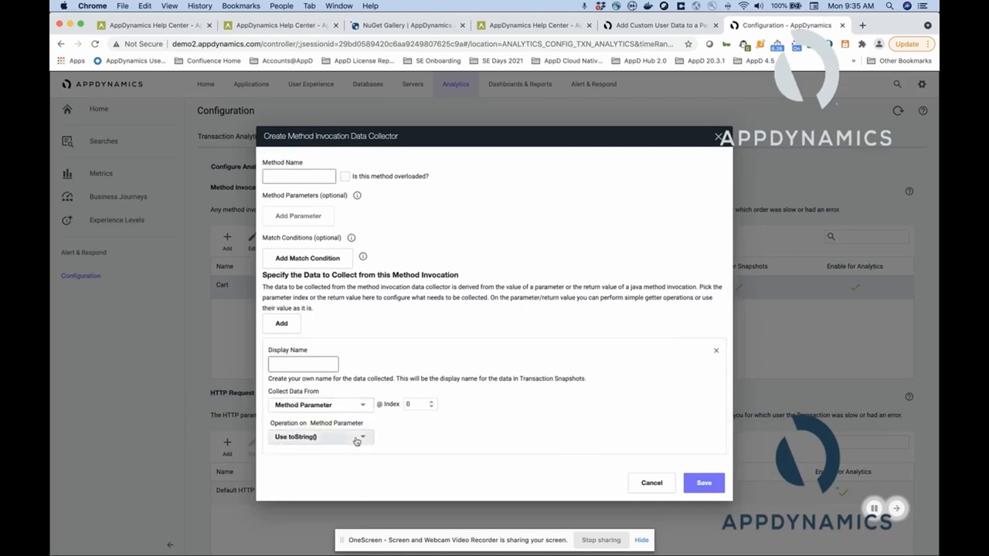
pyautogui.click(357, 439)
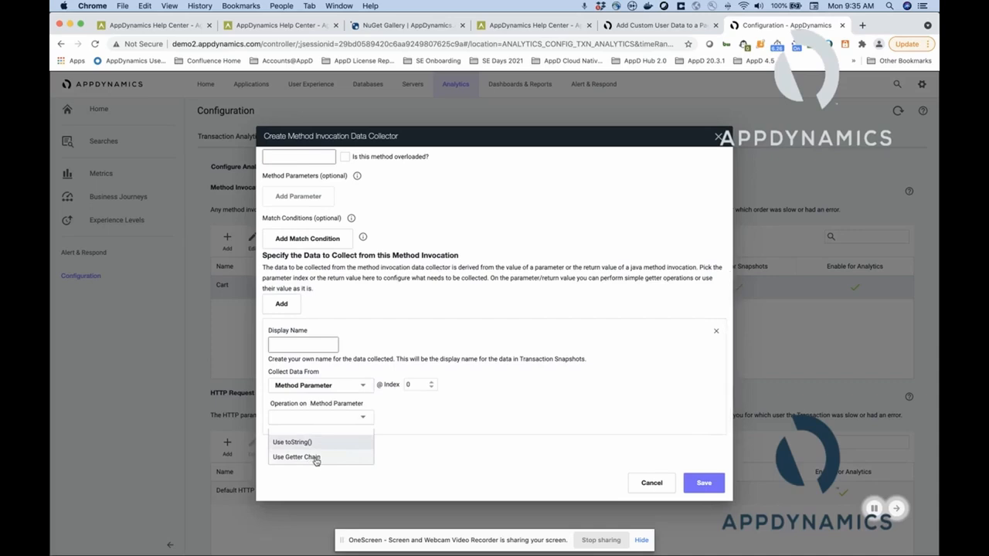
pyautogui.click(316, 459)
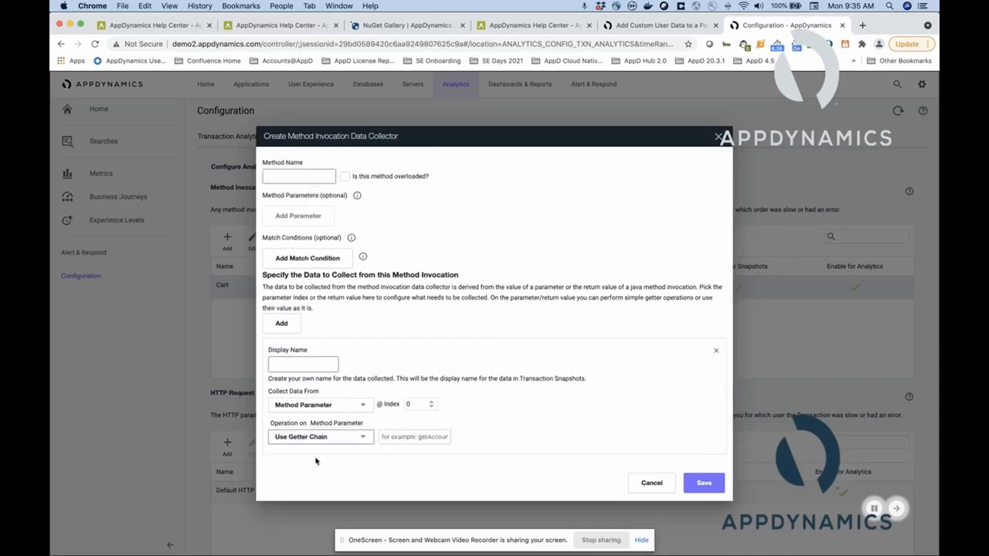
pyautogui.click(649, 484)
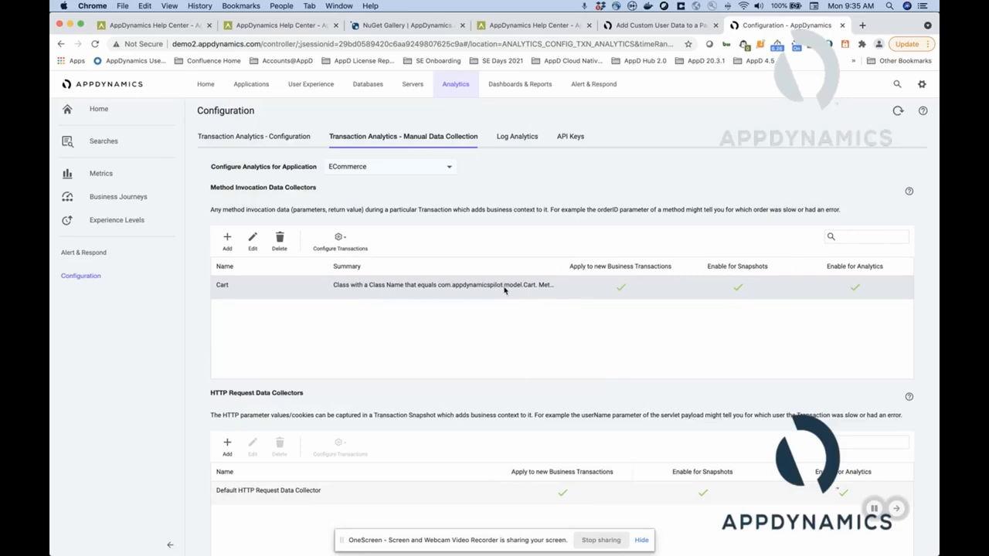
# Open the Cart method invocation collector, review its enabled targets and method signature, and close it without changes.
pyautogui.doubleClick(594, 288)
pyautogui.scroll(-5, 594, 290)
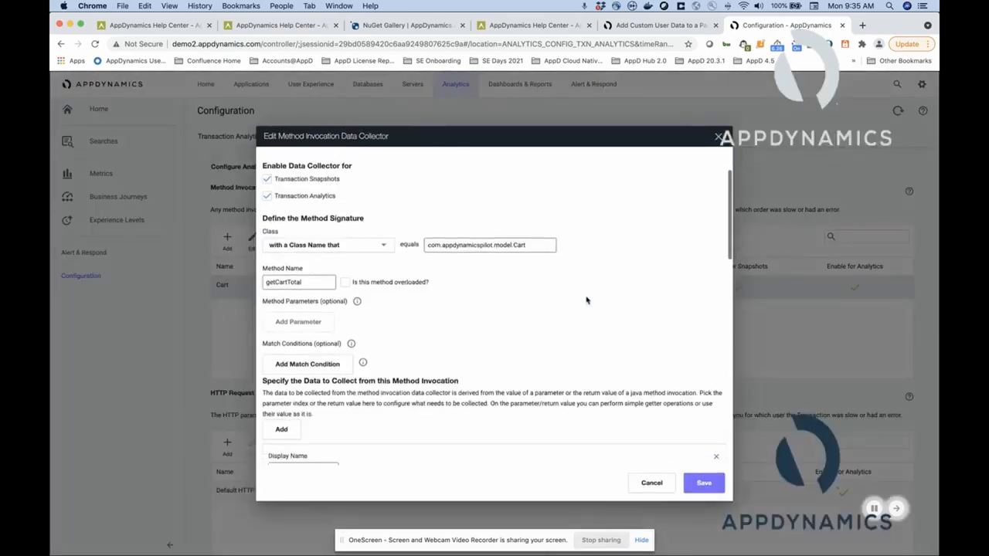
pyautogui.click(718, 137)
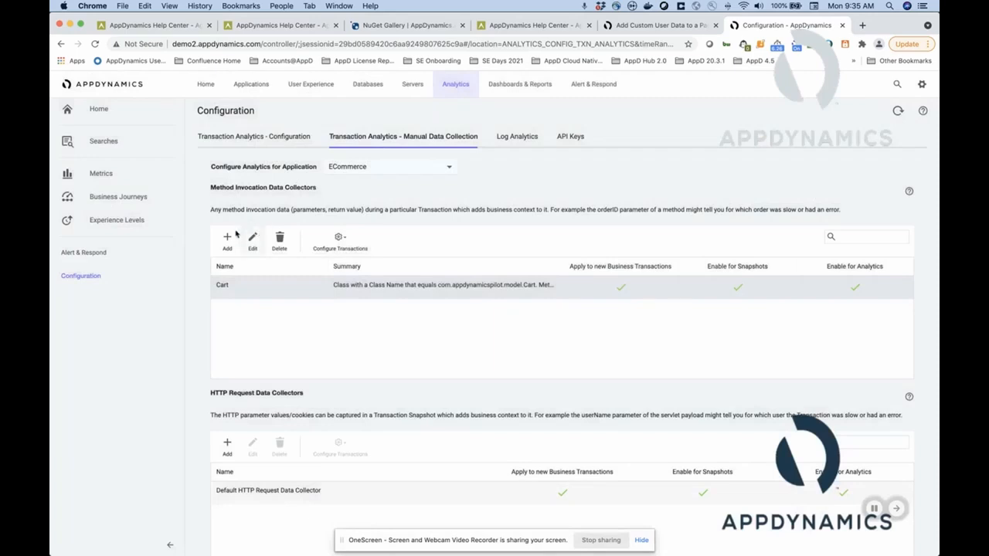